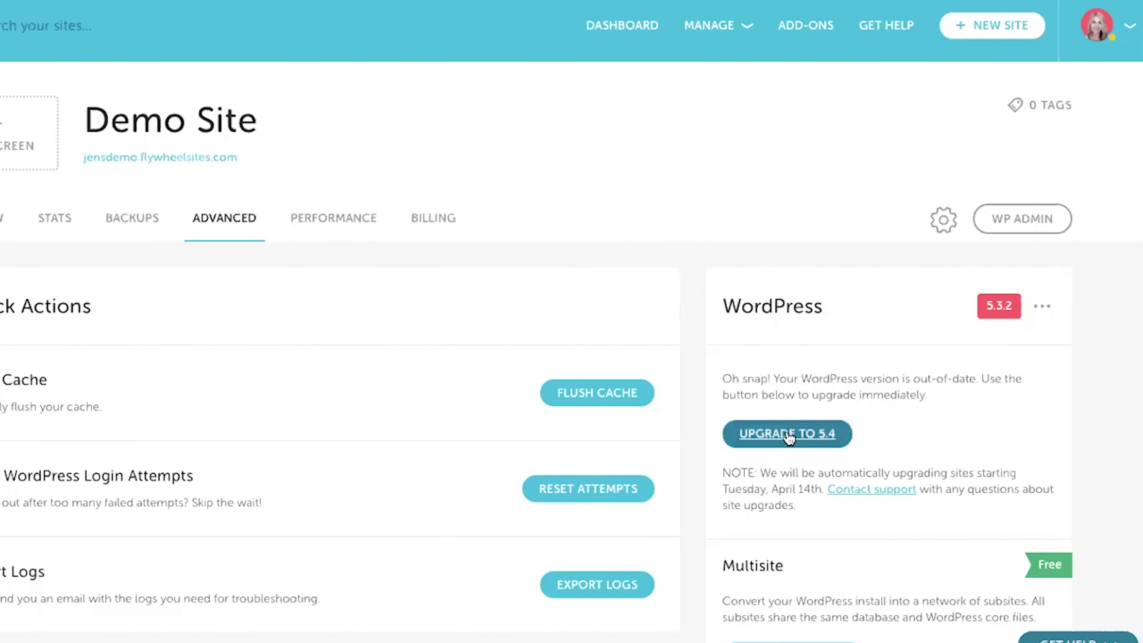
# Upgrade the Demo Site from WordPress 5.3.2 to 5.4, confirming 'Yes, I am sure'.
pyautogui.click(788, 435)
pyautogui.click(355, 276)
pyautogui.click(589, 467)
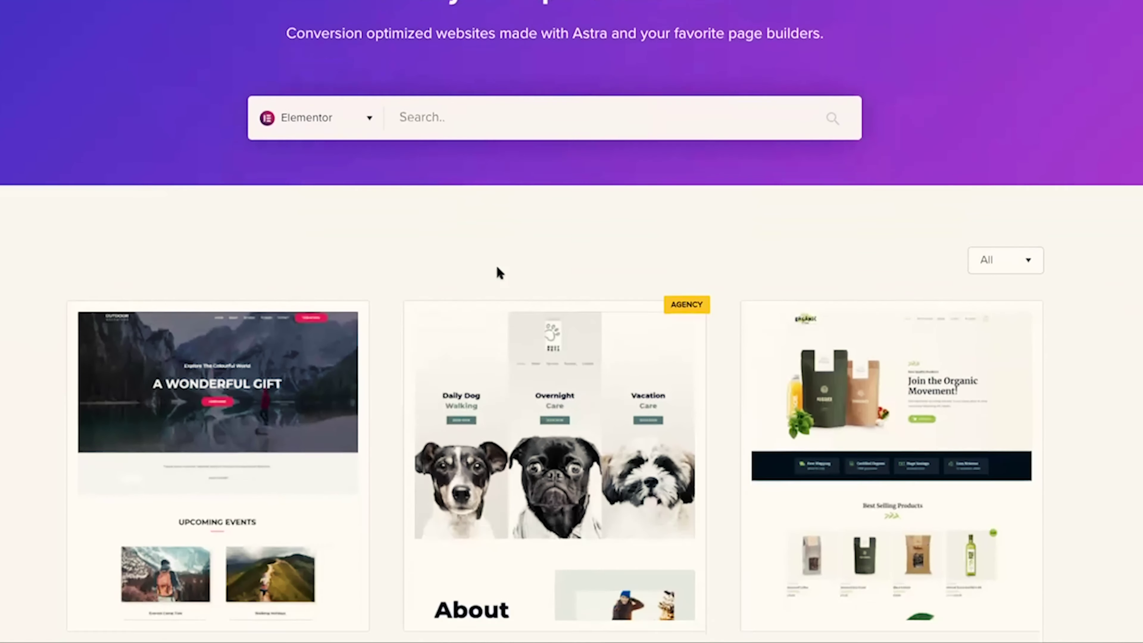
# Scroll the Elementor starter templates past Pet Care, Organic Store and LearnDash Academy.
pyautogui.scroll(-4, 497, 269)
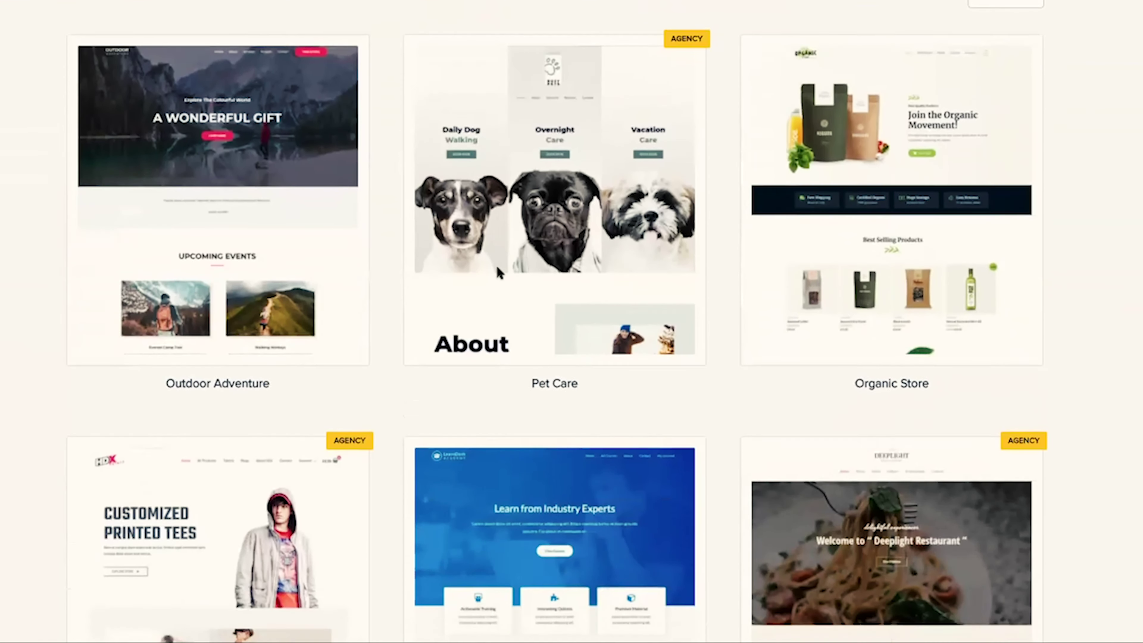
pyautogui.scroll(-3, 498, 269)
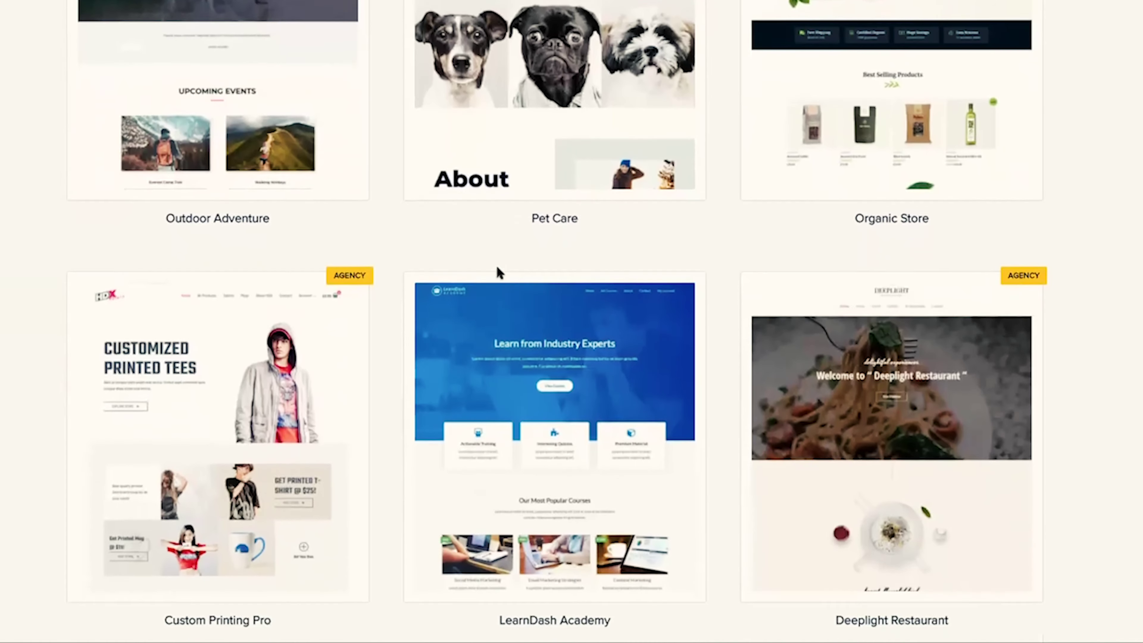
pyautogui.scroll(-4, 497, 268)
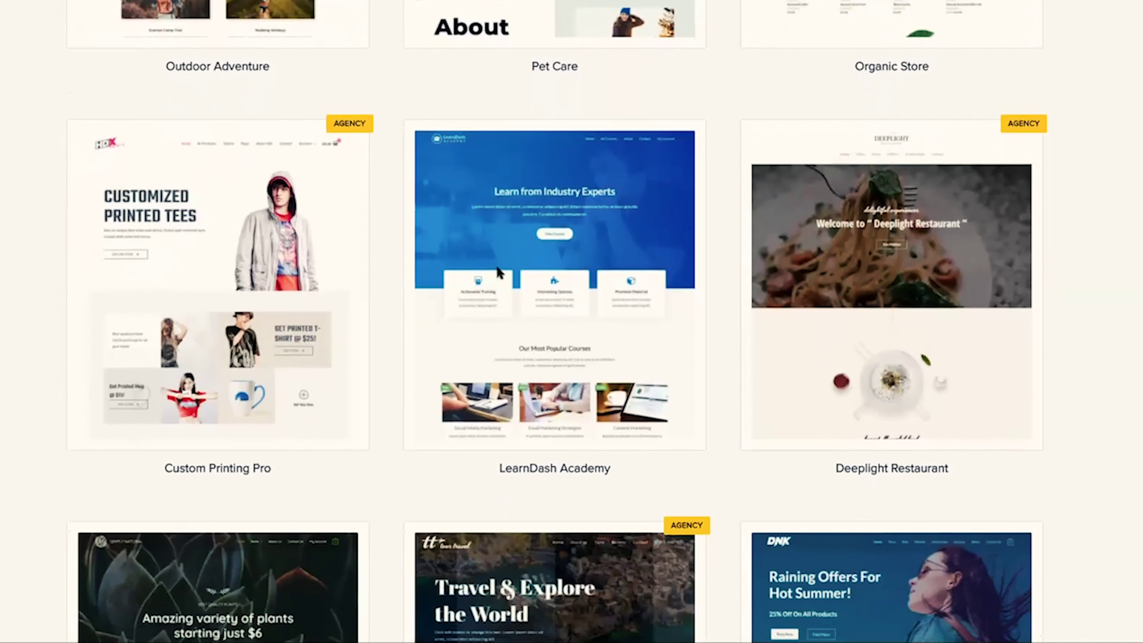
pyautogui.scroll(-2, 498, 270)
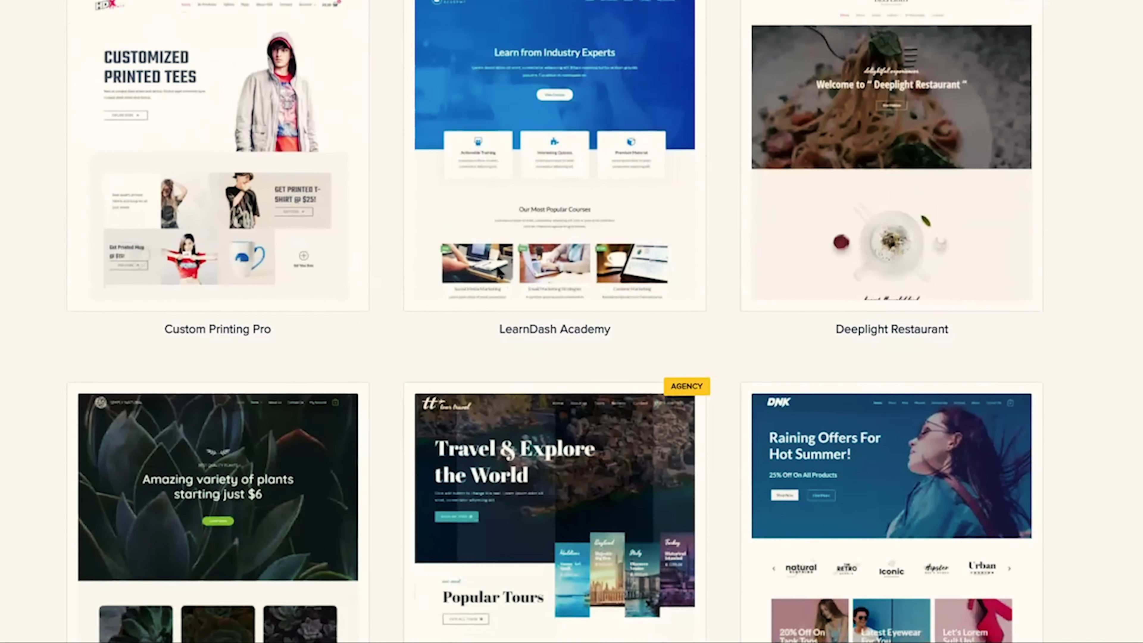
pyautogui.scroll(-1, 497, 269)
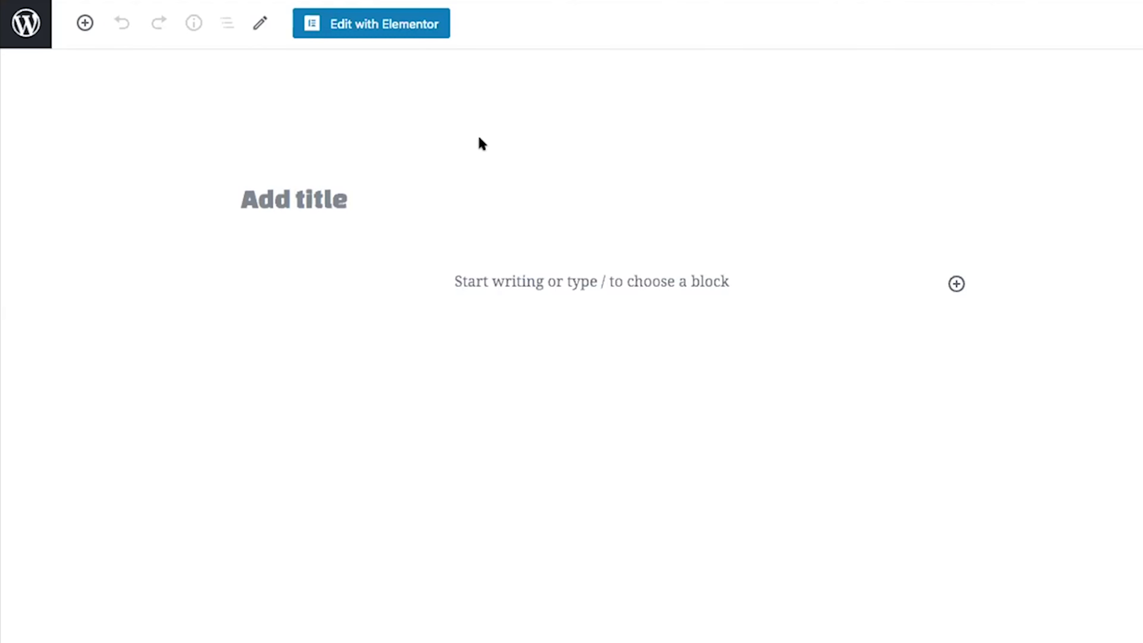
# Toggle Fullscreen mode off and back on so the Home page editor hides the admin bar.
pyautogui.click(1116, 31)
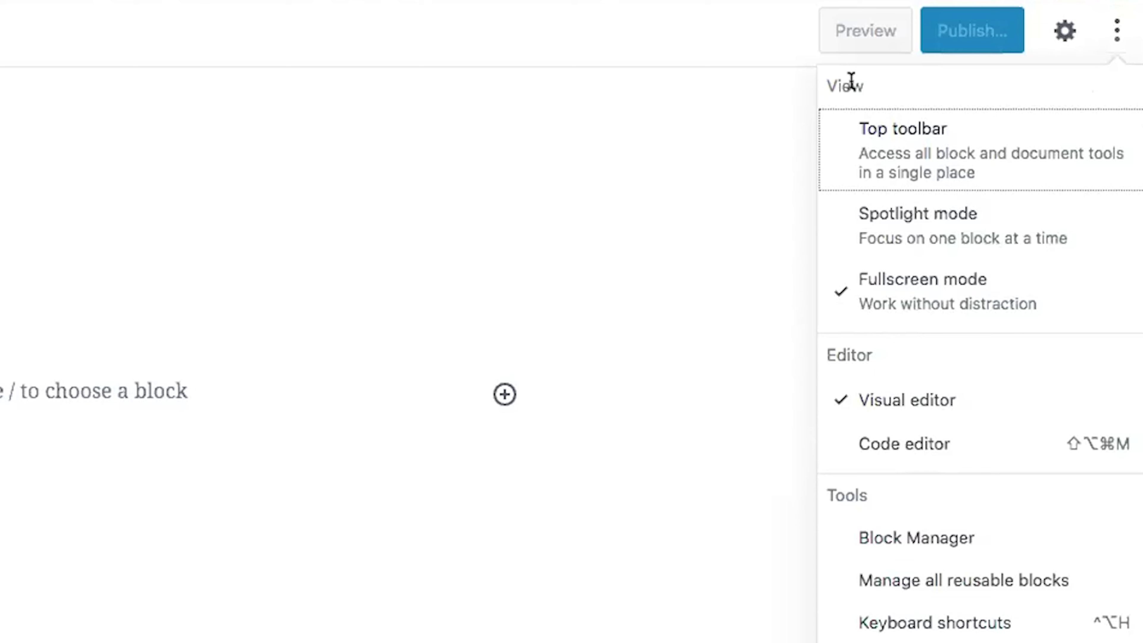
pyautogui.click(929, 294)
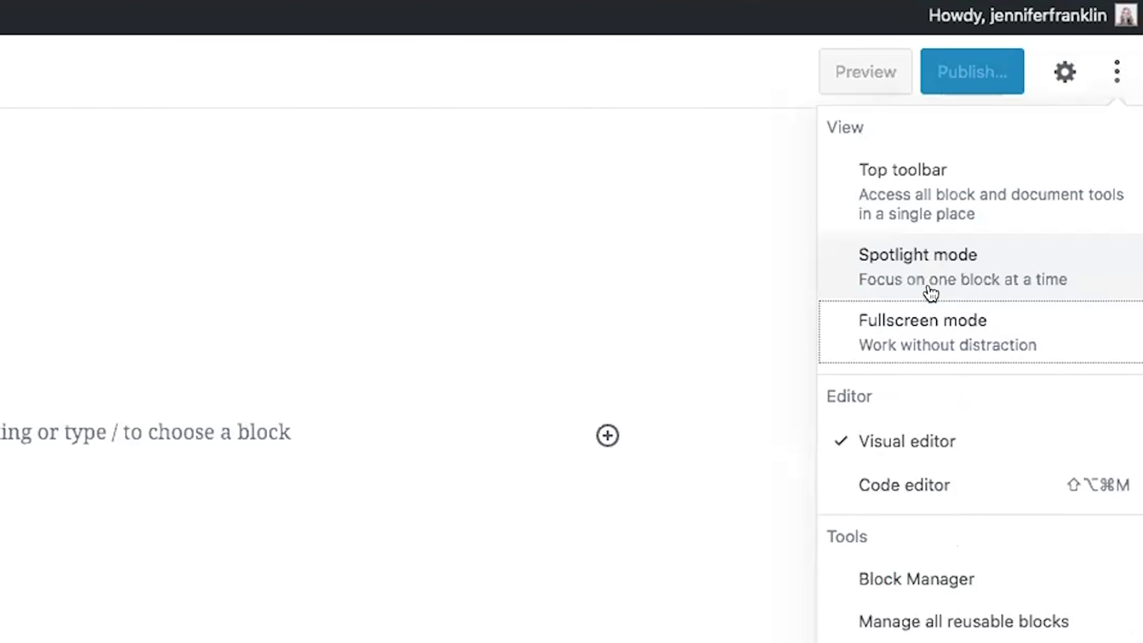
pyautogui.click(921, 329)
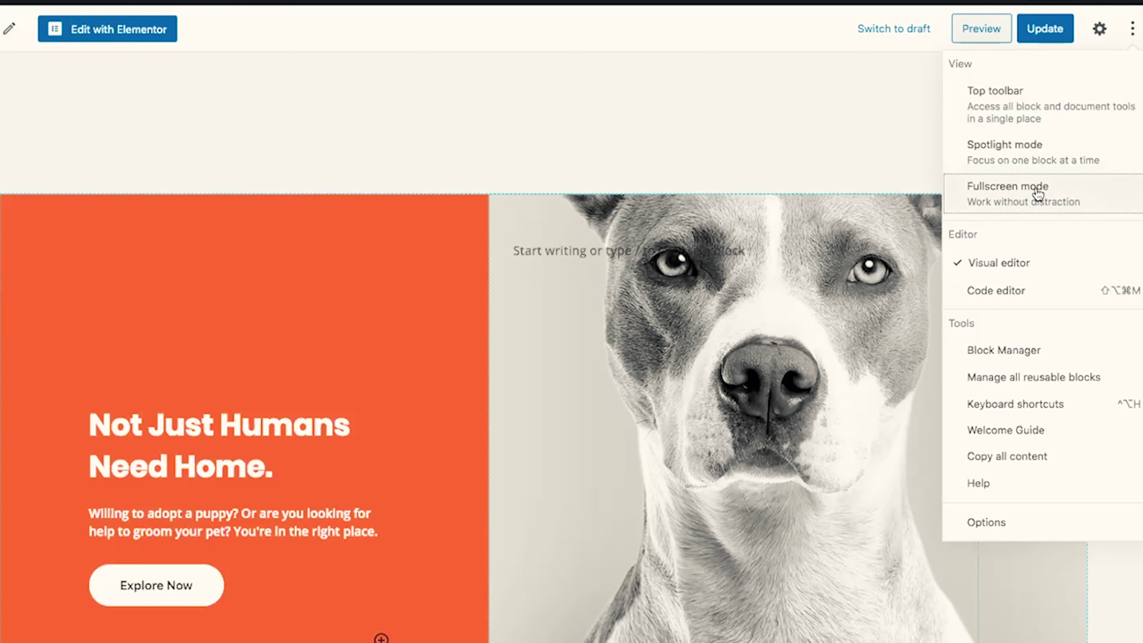
pyautogui.click(1038, 194)
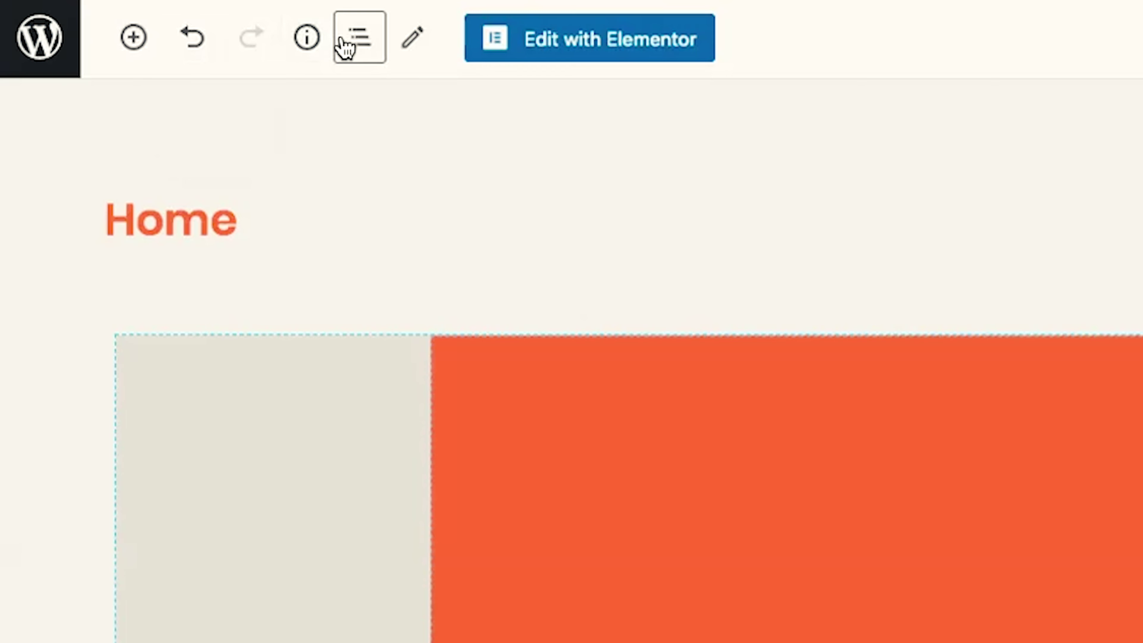
# Switch the editor to Select mode and select the hero Section and its Advanced Columns.
pyautogui.click(416, 46)
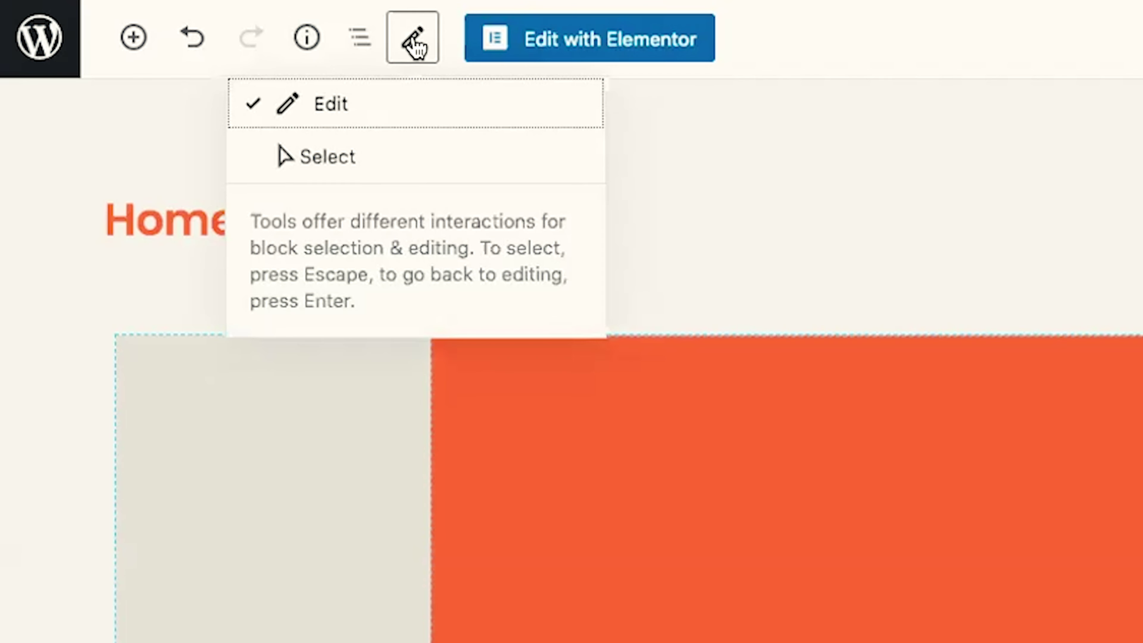
pyautogui.click(344, 157)
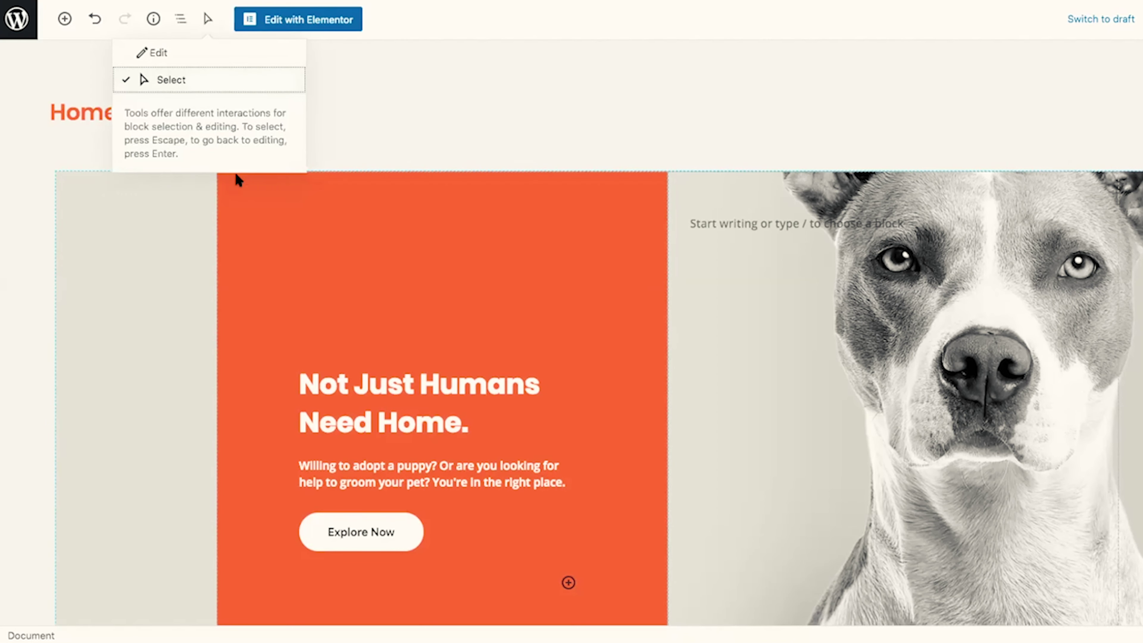
pyautogui.click(192, 188)
pyautogui.scroll(-5, 194, 196)
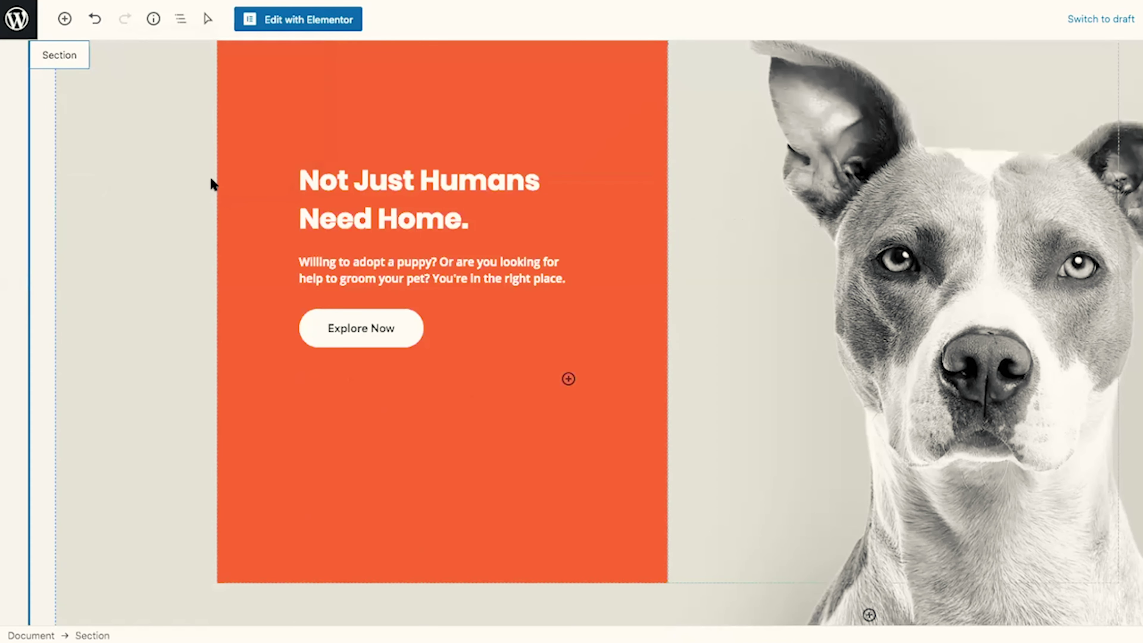
pyautogui.scroll(2, 213, 182)
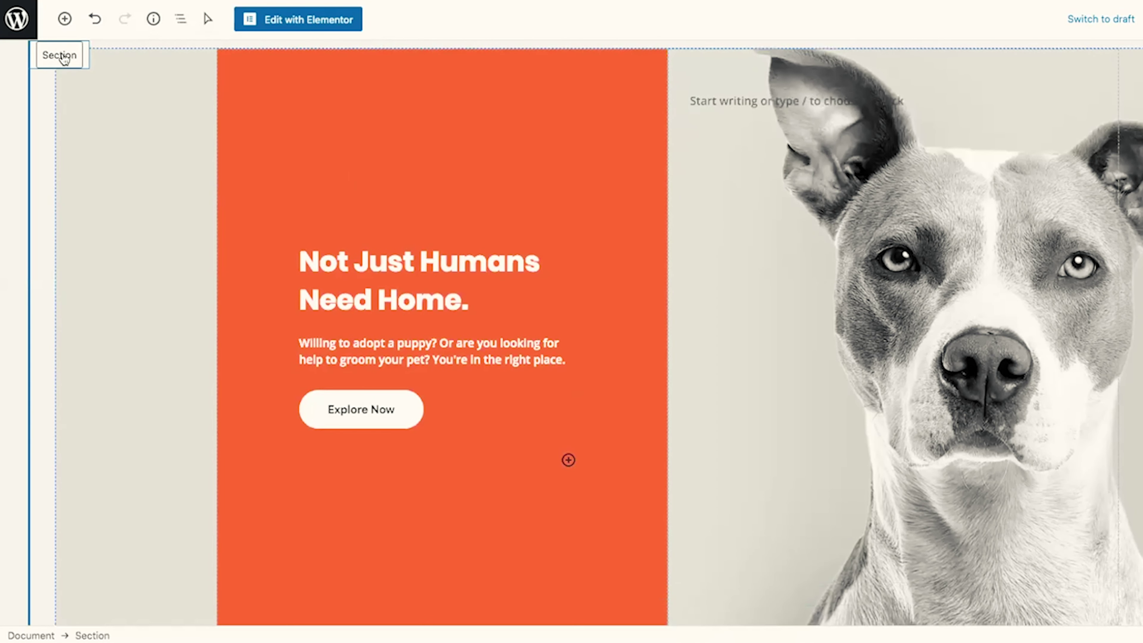
pyautogui.click(338, 111)
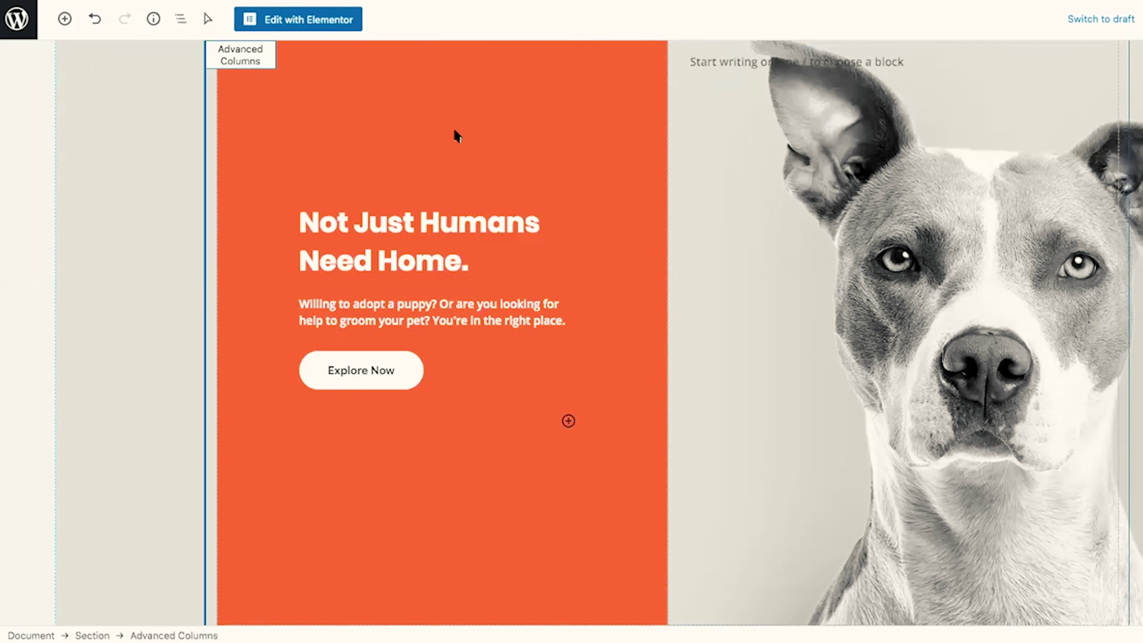
# Select the services Section and its Advanced Columns holding Grooming and Pet Sitting.
pyautogui.scroll(-8, 503, 205)
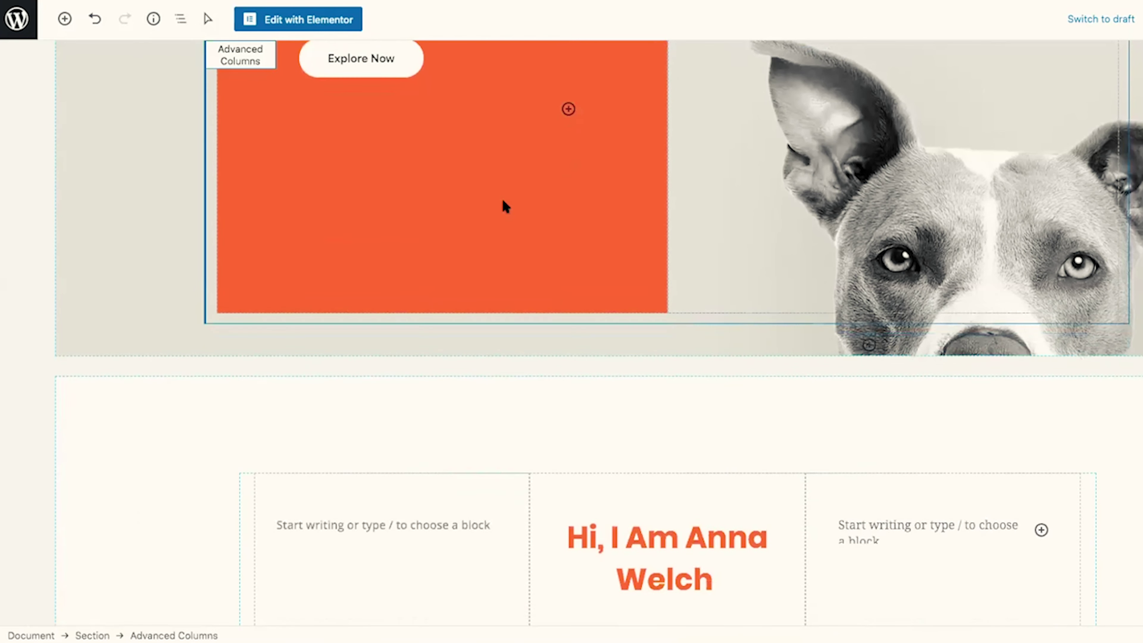
pyautogui.scroll(-5, 503, 205)
pyautogui.scroll(-10, 164, 220)
pyautogui.click(163, 220)
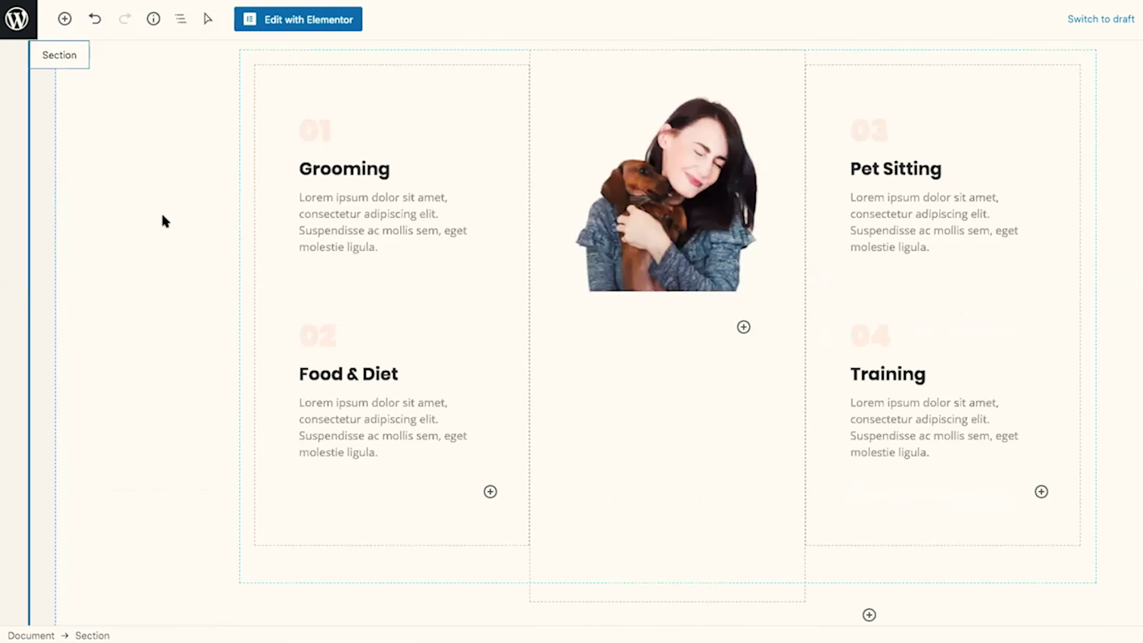
pyautogui.scroll(-3, 163, 216)
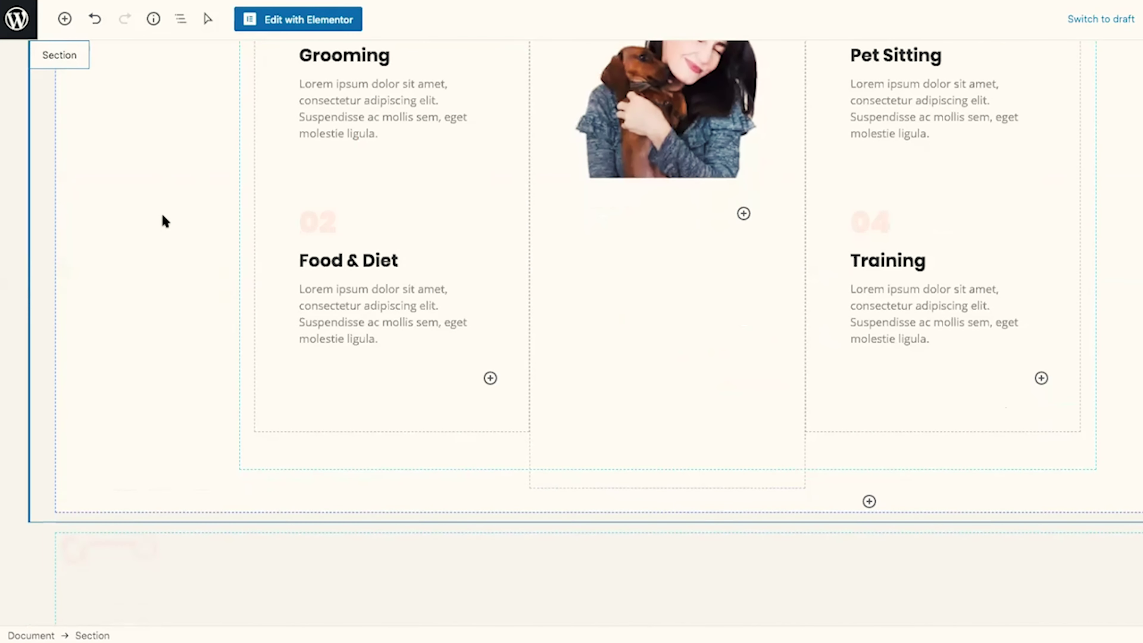
pyautogui.click(253, 173)
pyautogui.scroll(3, 253, 173)
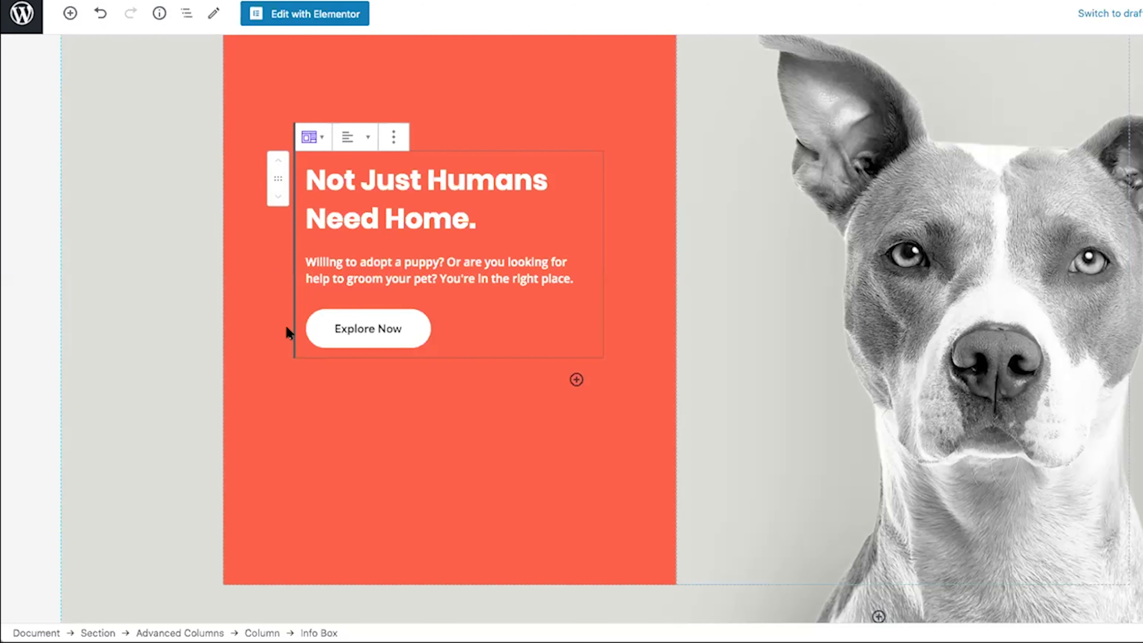
# Walk the breadcrumb from the Info Box to Column, Advanced Columns, Section, then Document.
pyautogui.click(262, 633)
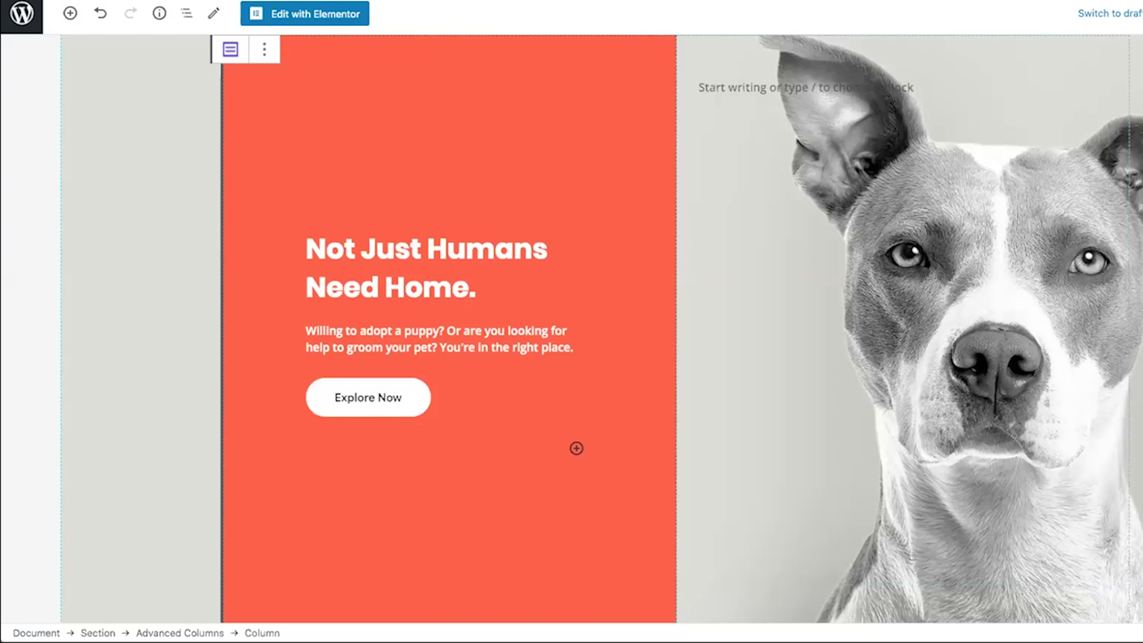
pyautogui.click(180, 632)
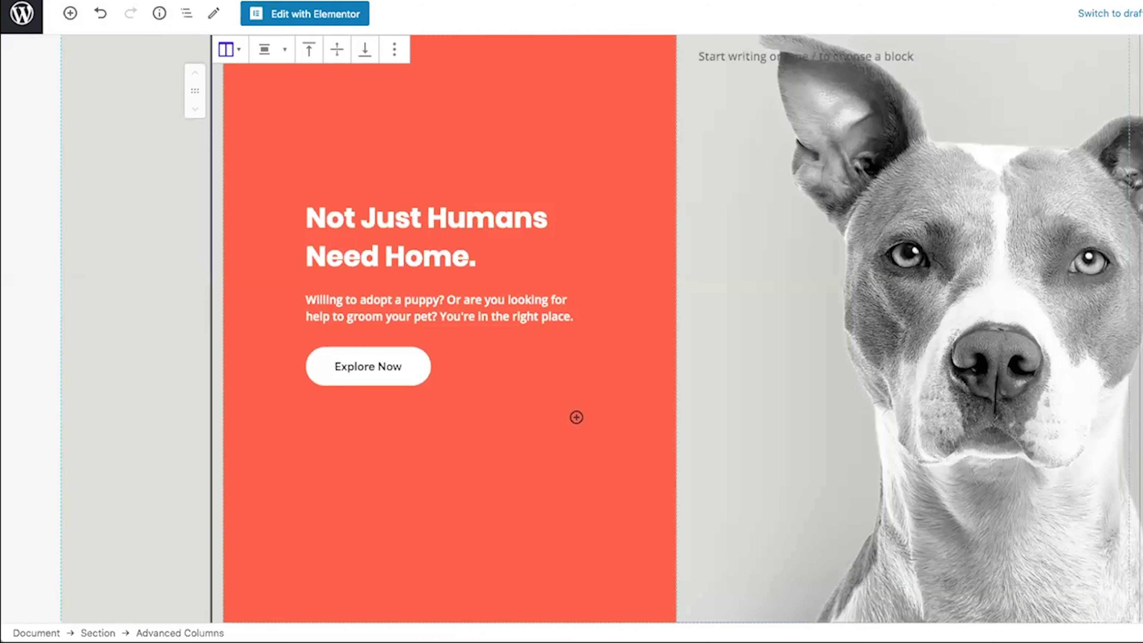
pyautogui.click(97, 633)
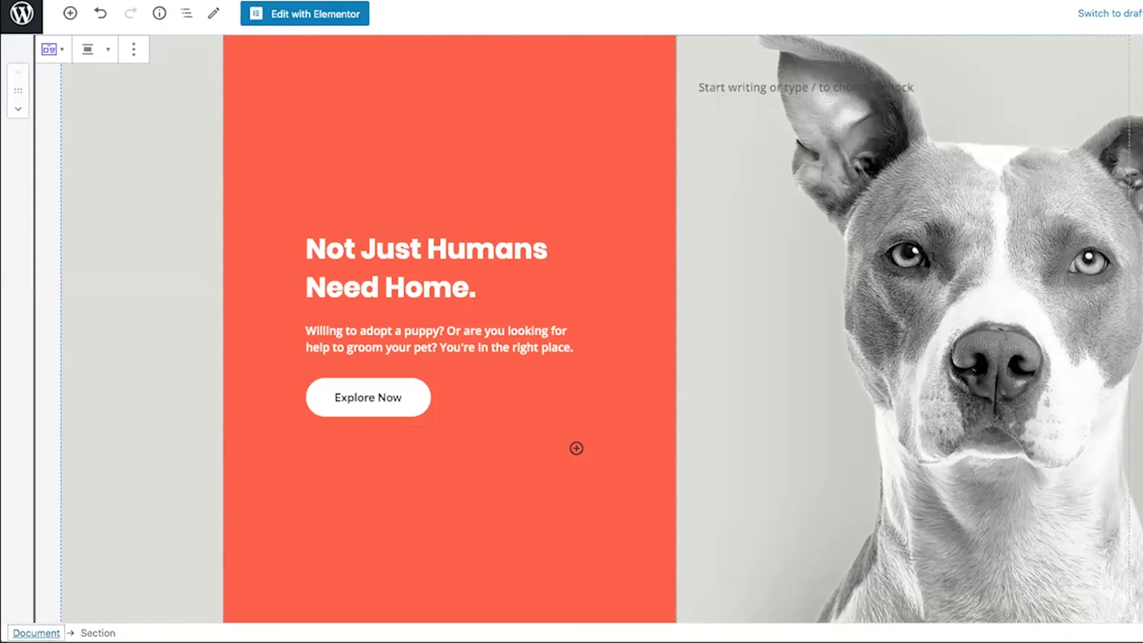
pyautogui.click(36, 632)
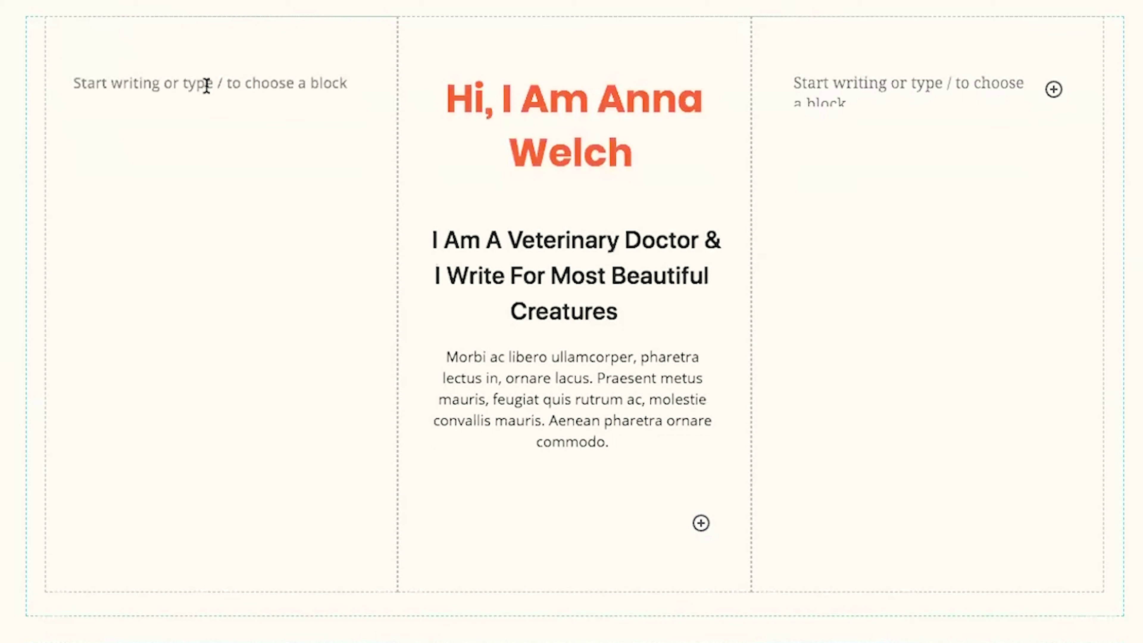
# Insert a Social Icons block into the left column's empty paragraph by searching 'social'.
pyautogui.click(206, 85)
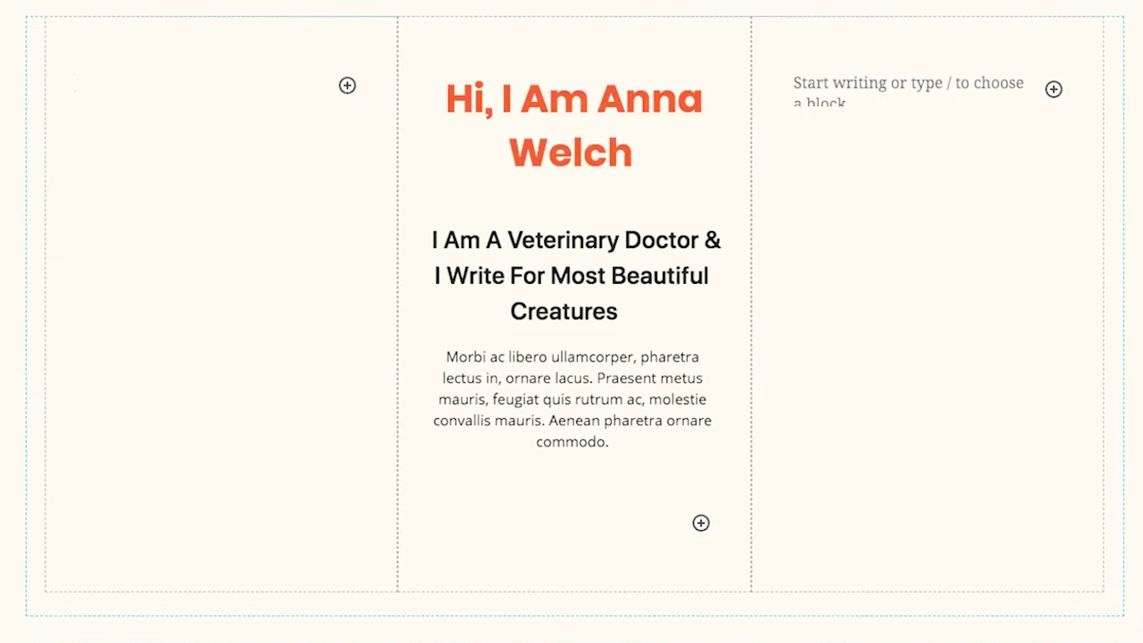
pyautogui.write('/socia')
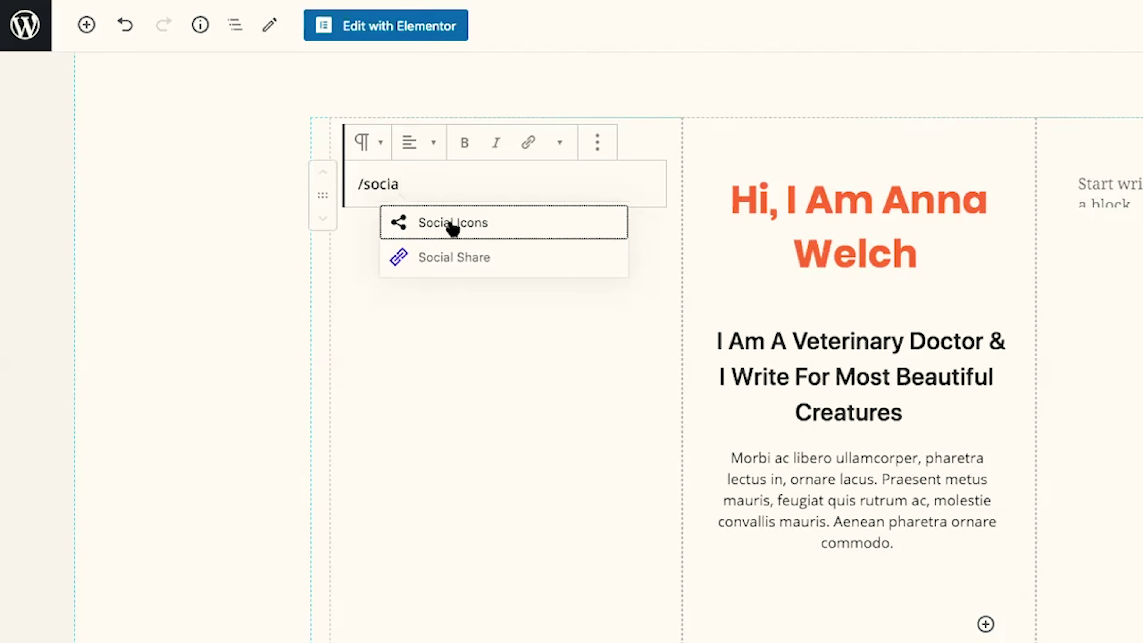
pyautogui.click(83, 25)
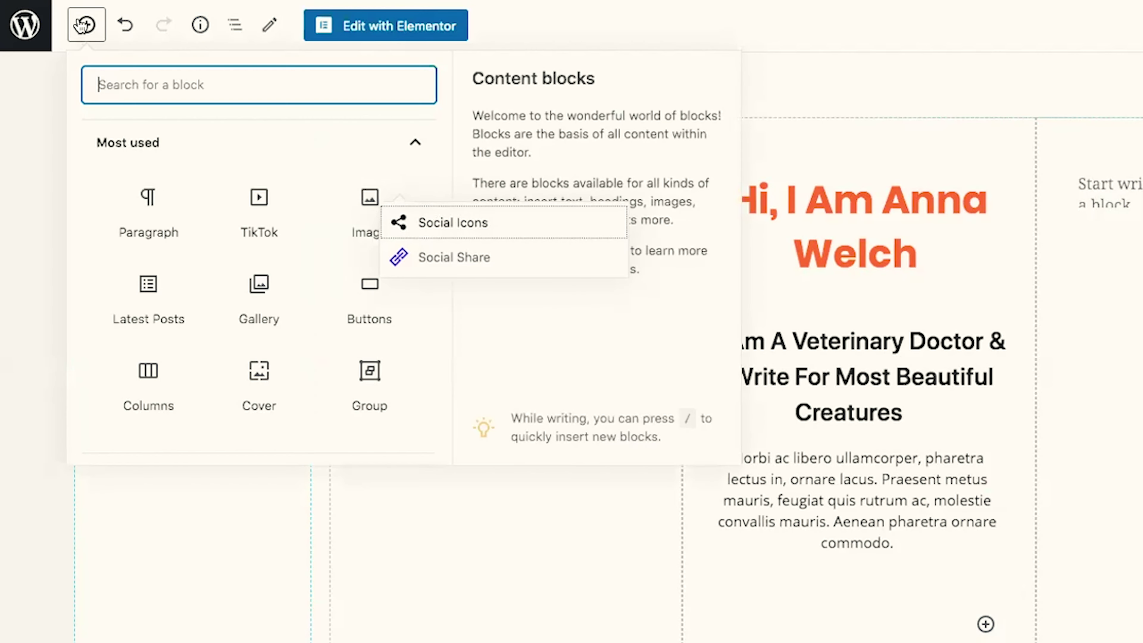
pyautogui.write('social')
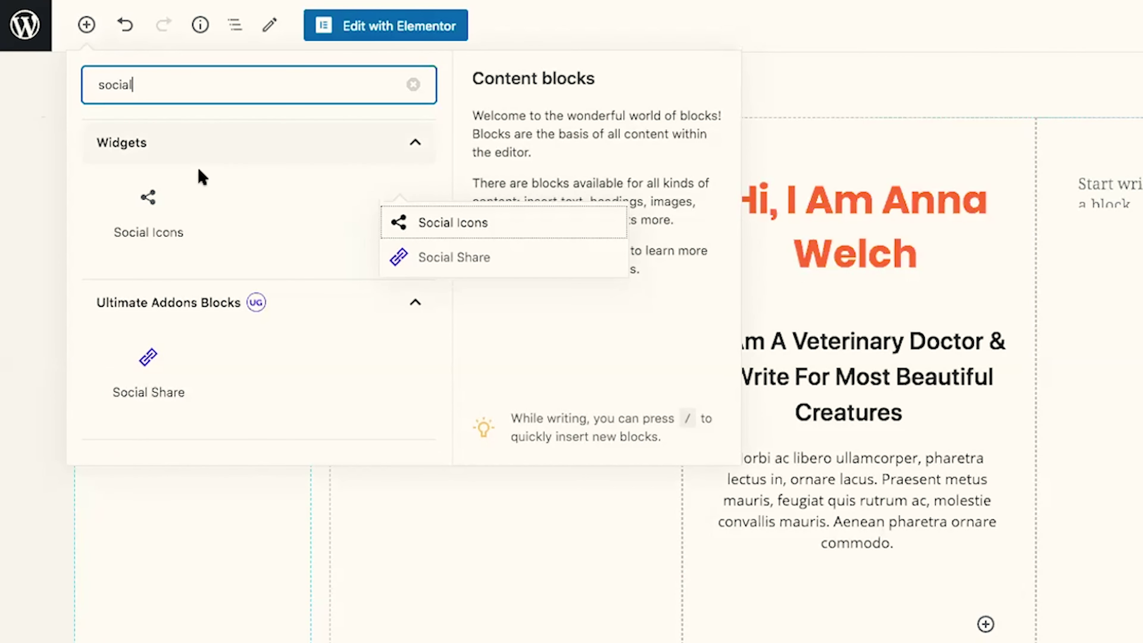
pyautogui.click(139, 192)
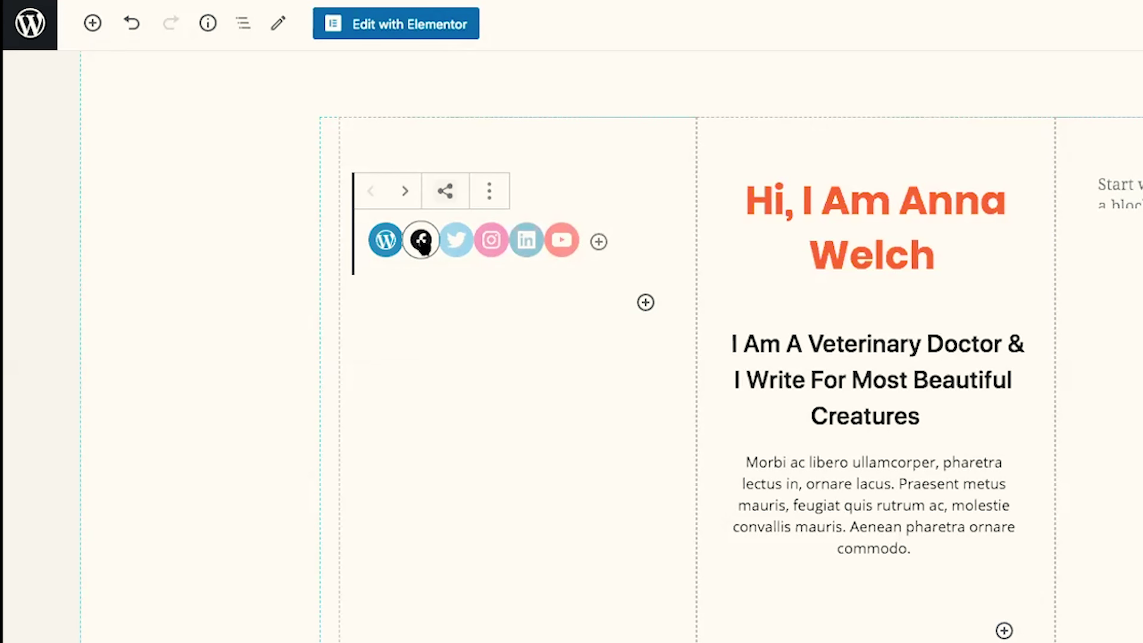
# Link the Facebook icon to the copied Facebook page address.
pyautogui.click(421, 241)
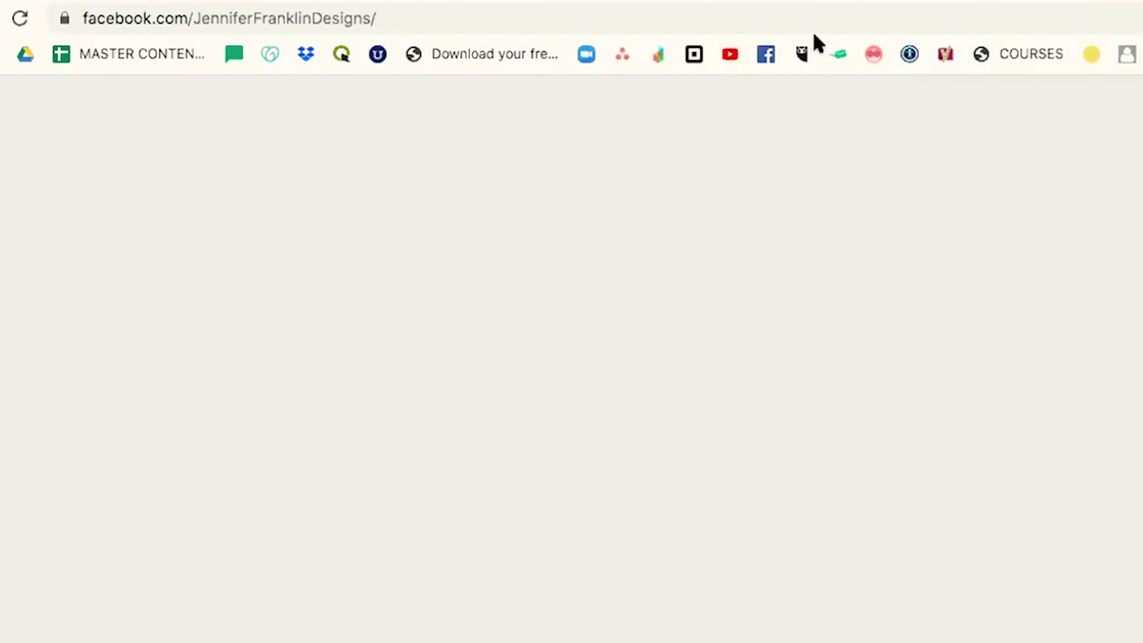
pyautogui.click(601, 14)
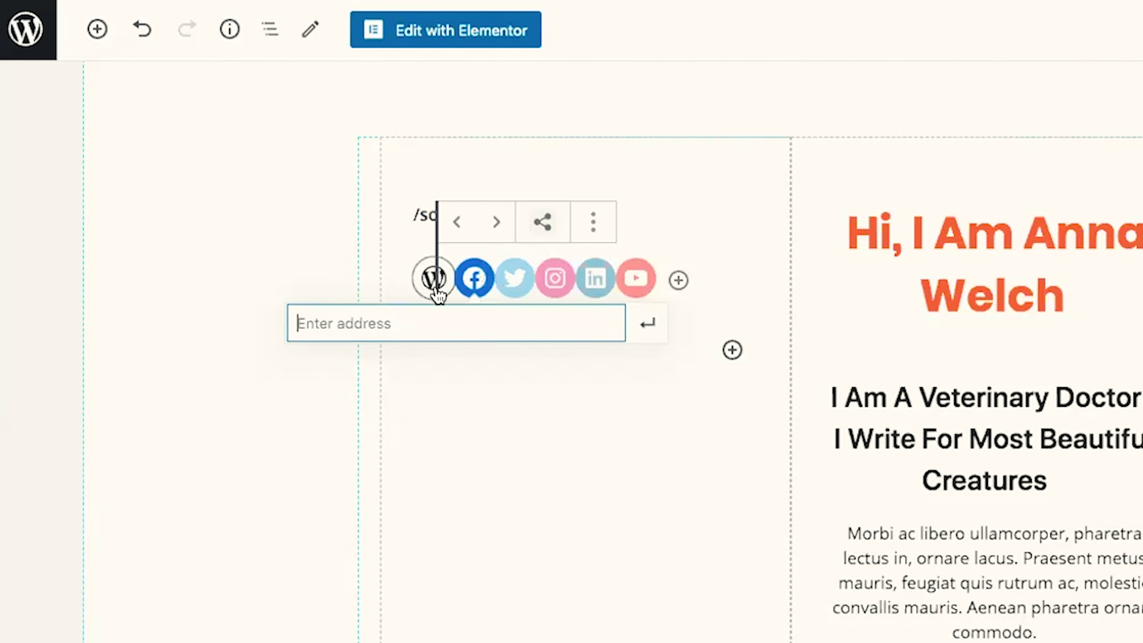
pyautogui.write('https://www.facebook.com/JenniferFranklinDesigns')
pyautogui.click(648, 322)
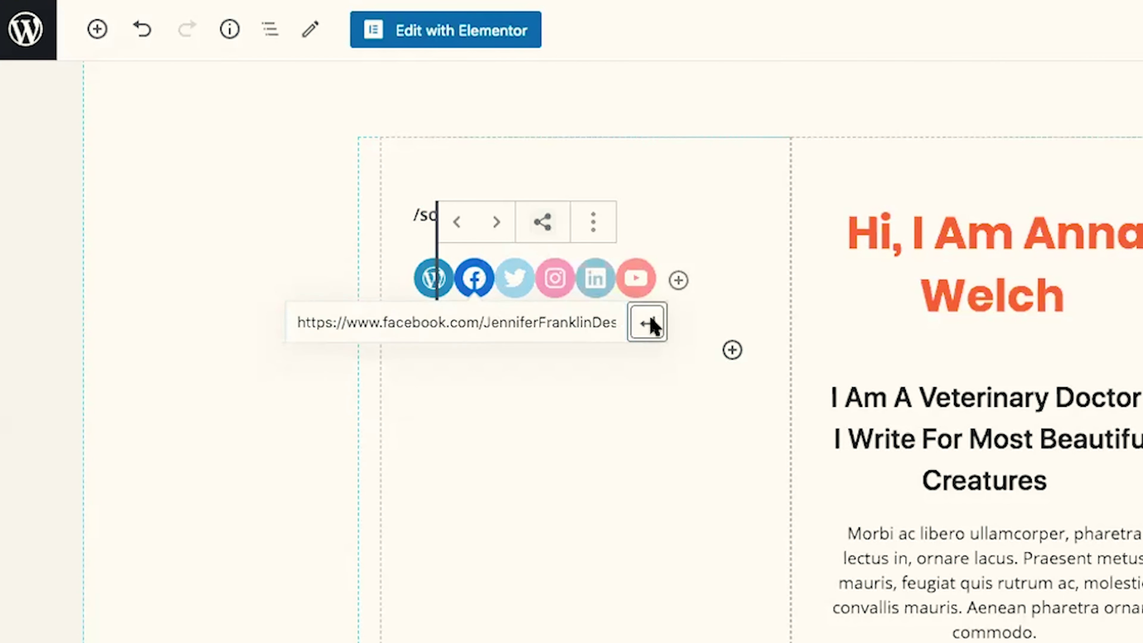
pyautogui.click(586, 359)
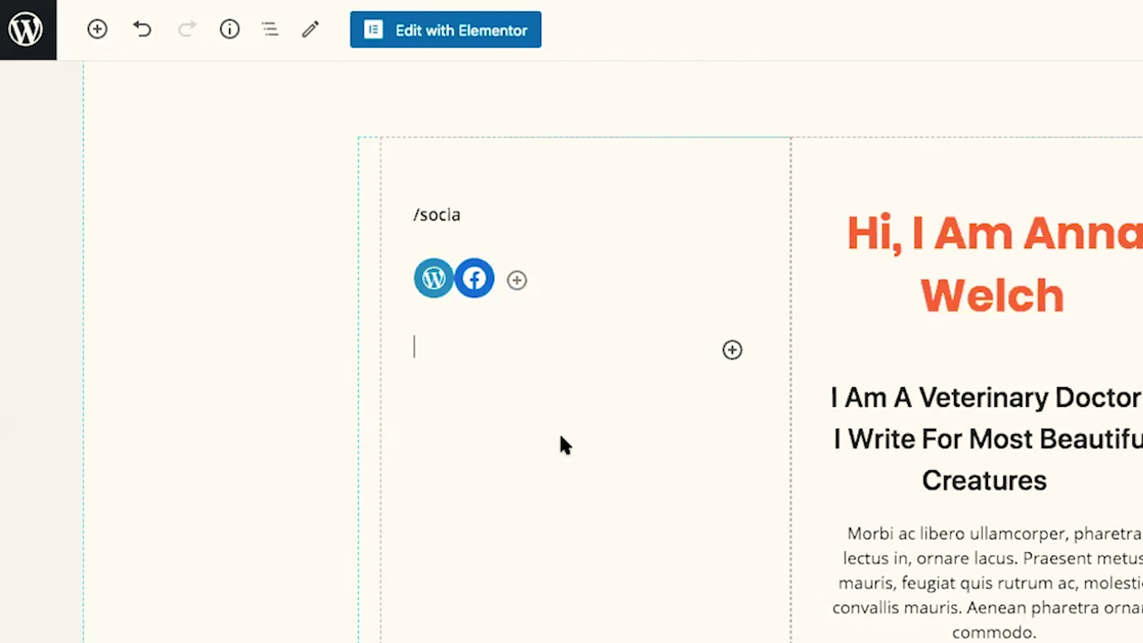
# Check the WordPress, Facebook and Twitter icon links, then browse the social services to add.
pyautogui.click(421, 281)
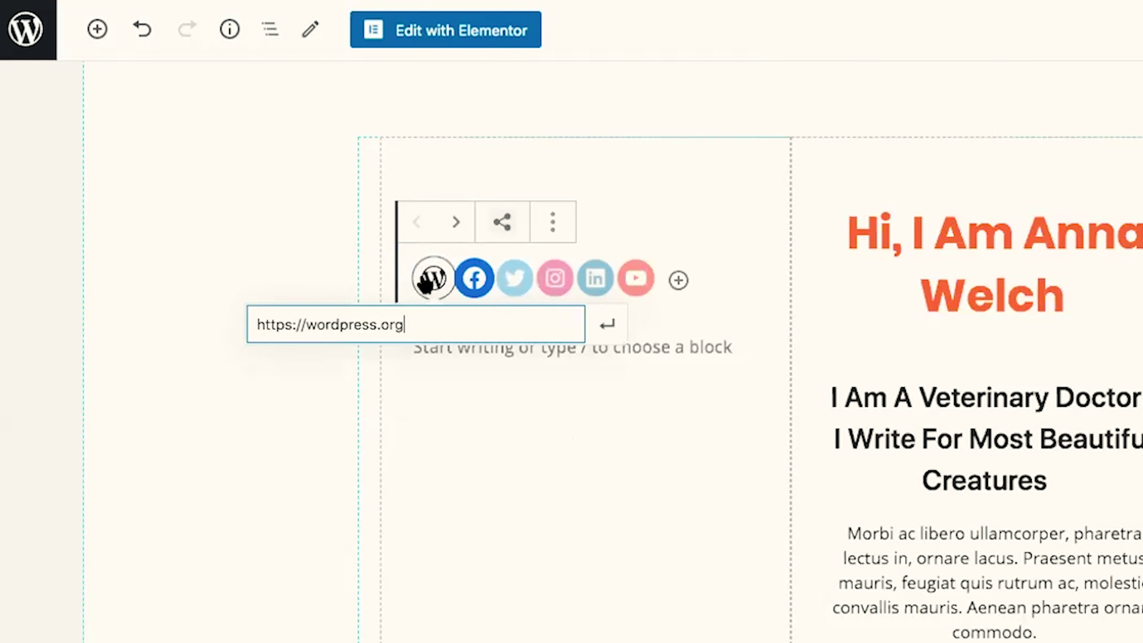
pyautogui.click(476, 279)
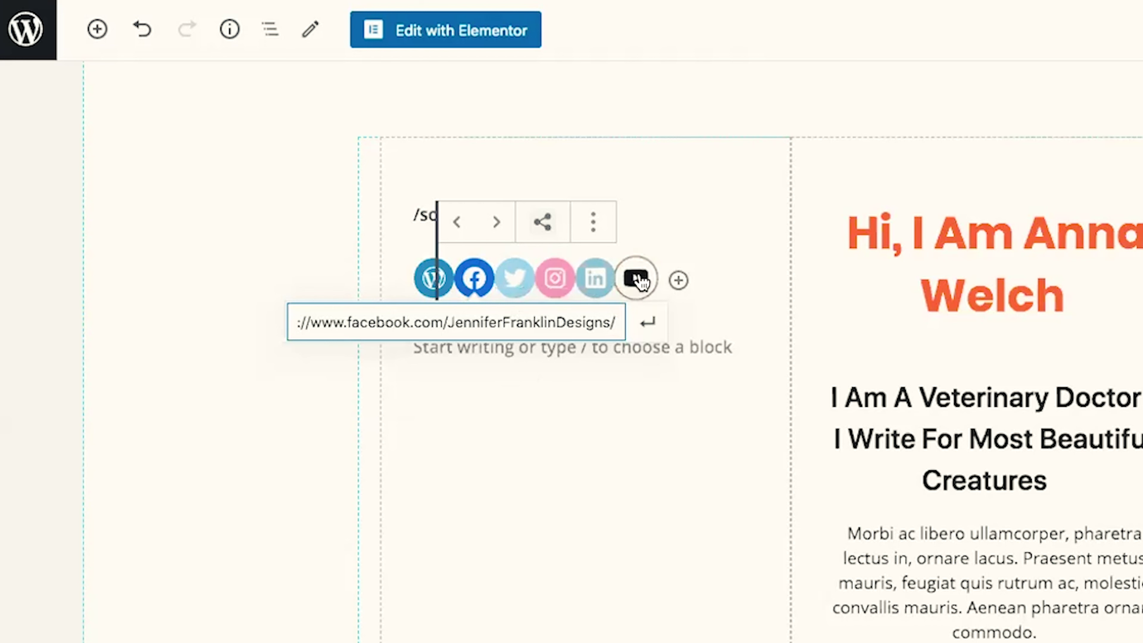
pyautogui.click(516, 286)
pyautogui.click(520, 428)
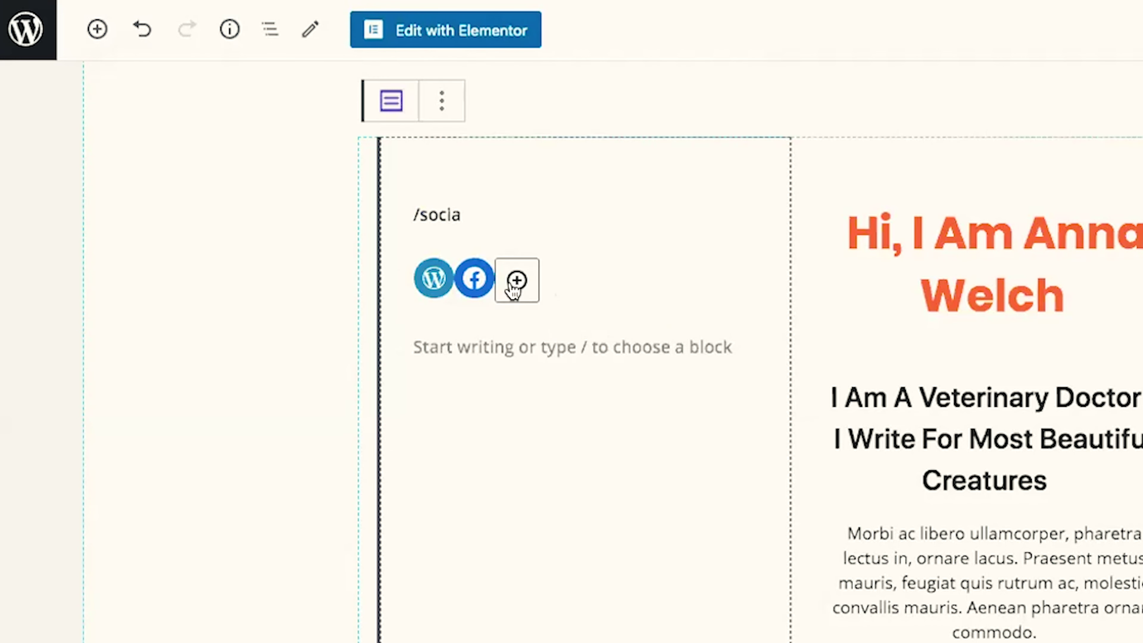
pyautogui.click(517, 281)
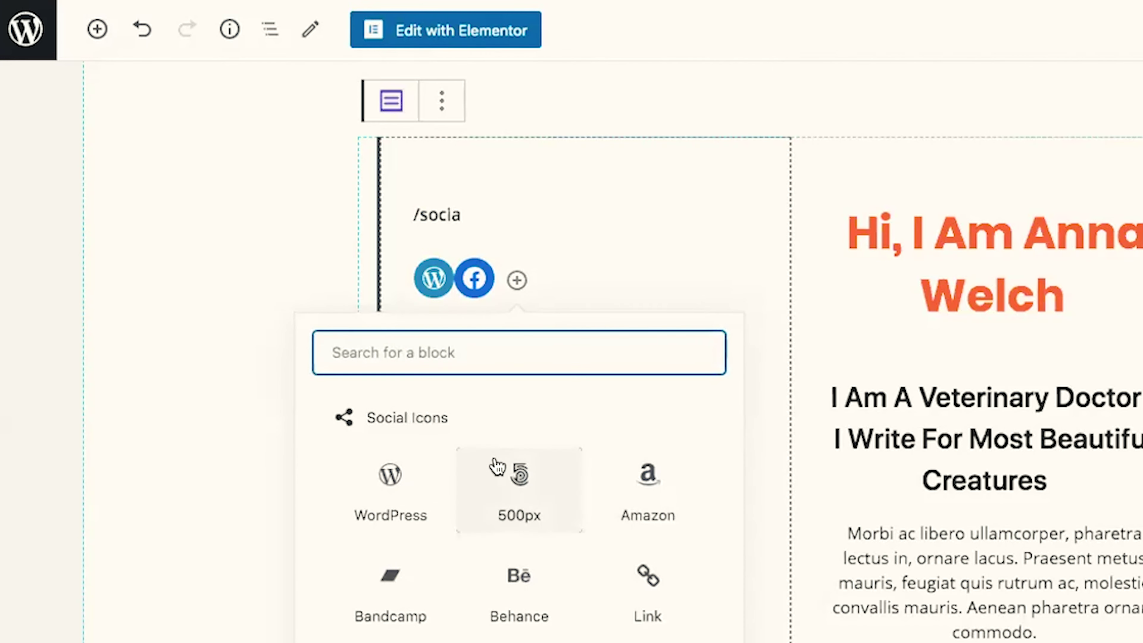
pyautogui.scroll(-8, 498, 466)
pyautogui.scroll(-15, 498, 466)
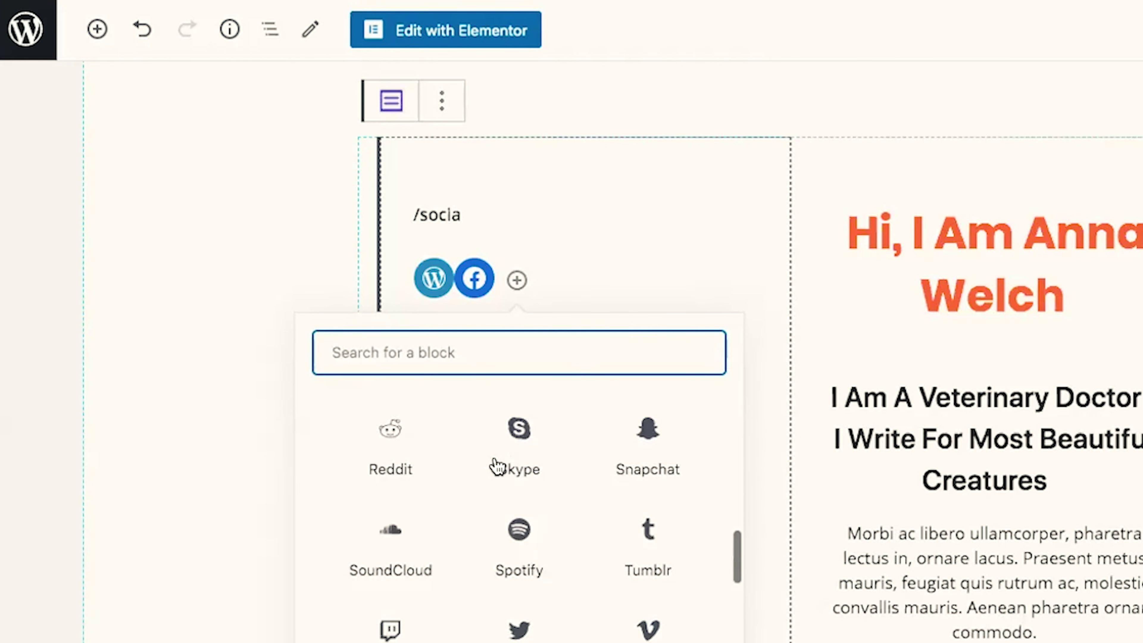
pyautogui.scroll(4, 497, 466)
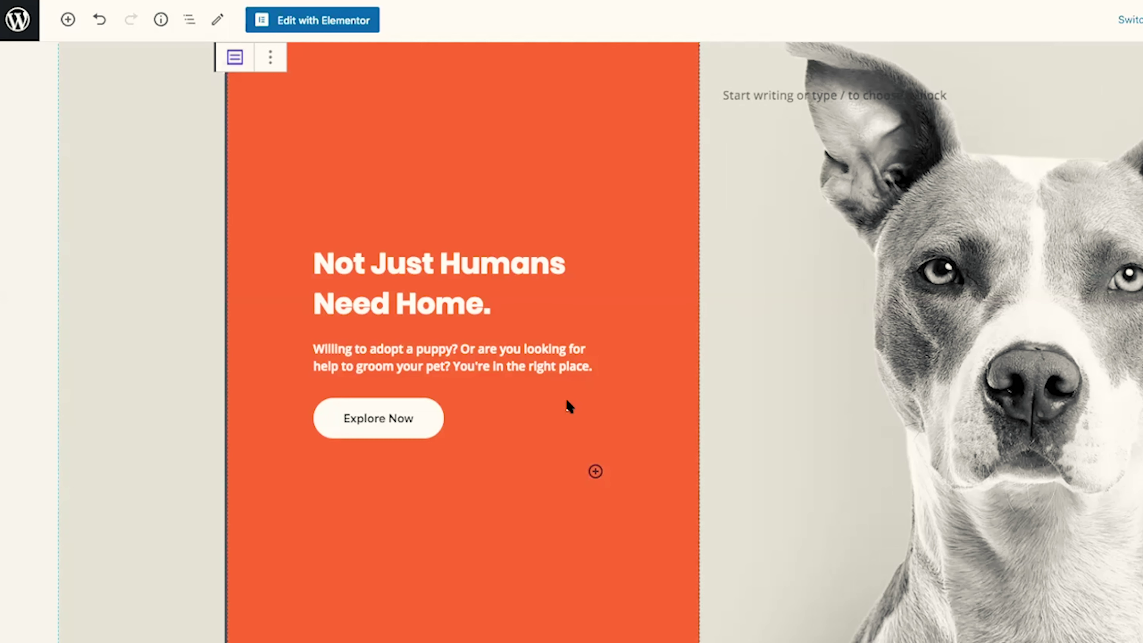
# Add a Buttons block below Explore Now with ORDER NOW and LEARN MORE buttons.
pyautogui.click(595, 472)
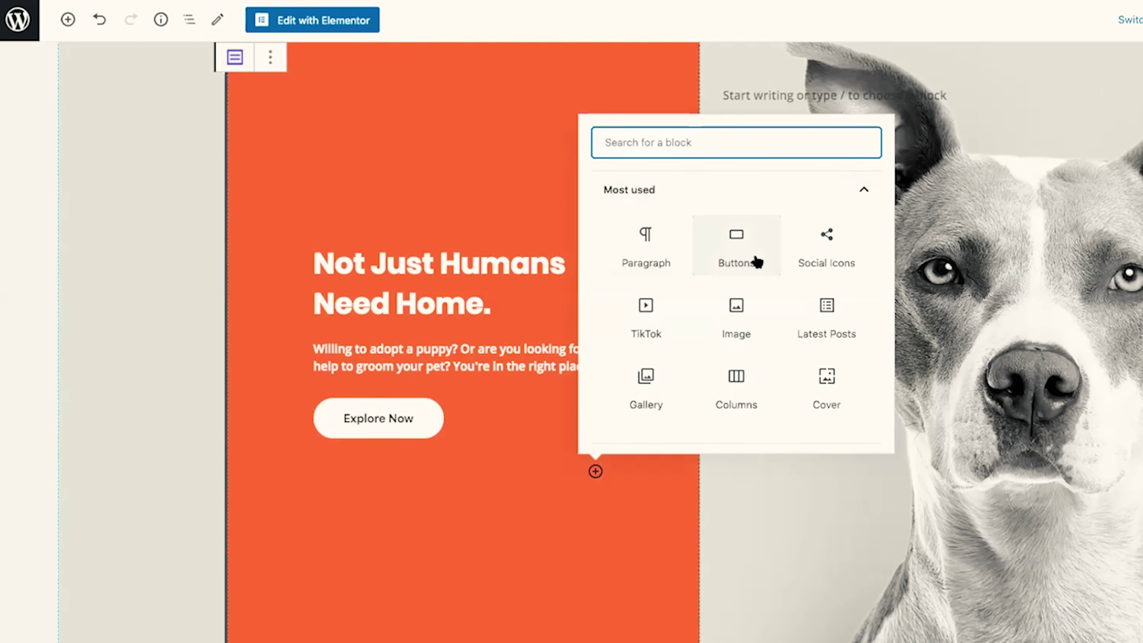
pyautogui.click(736, 251)
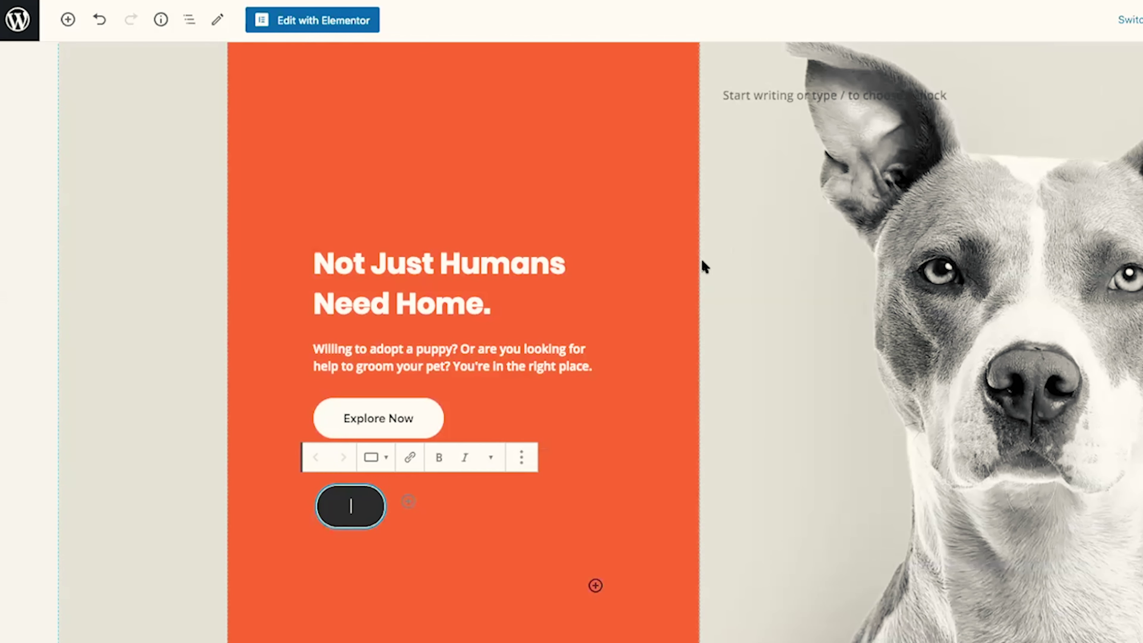
pyautogui.scroll(-5, 360, 496)
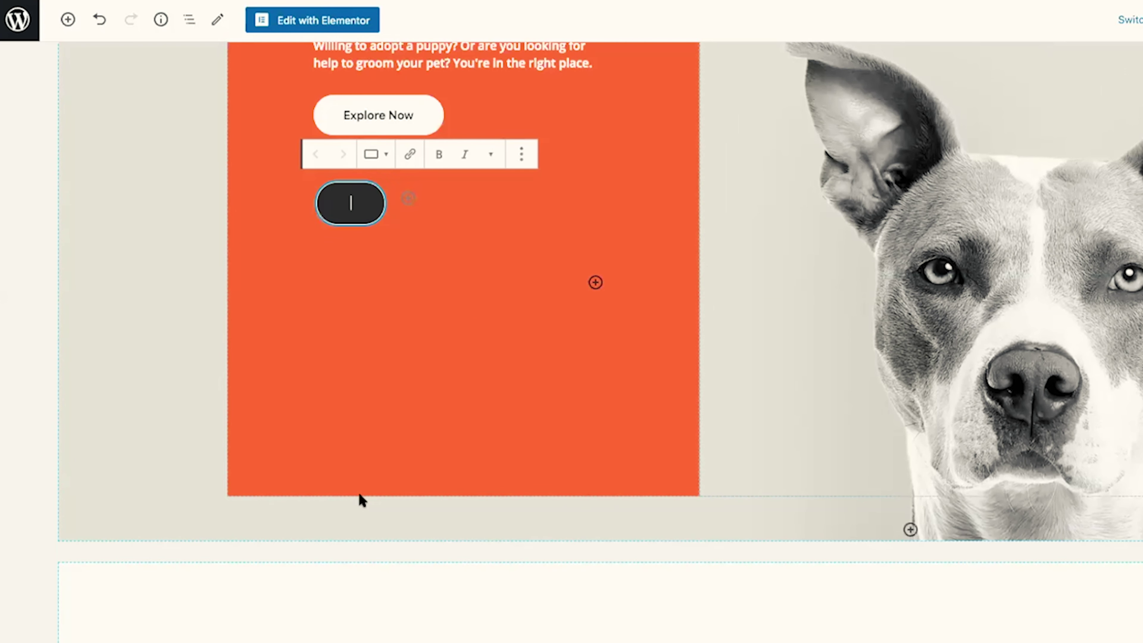
pyautogui.write('ORDER NOW')
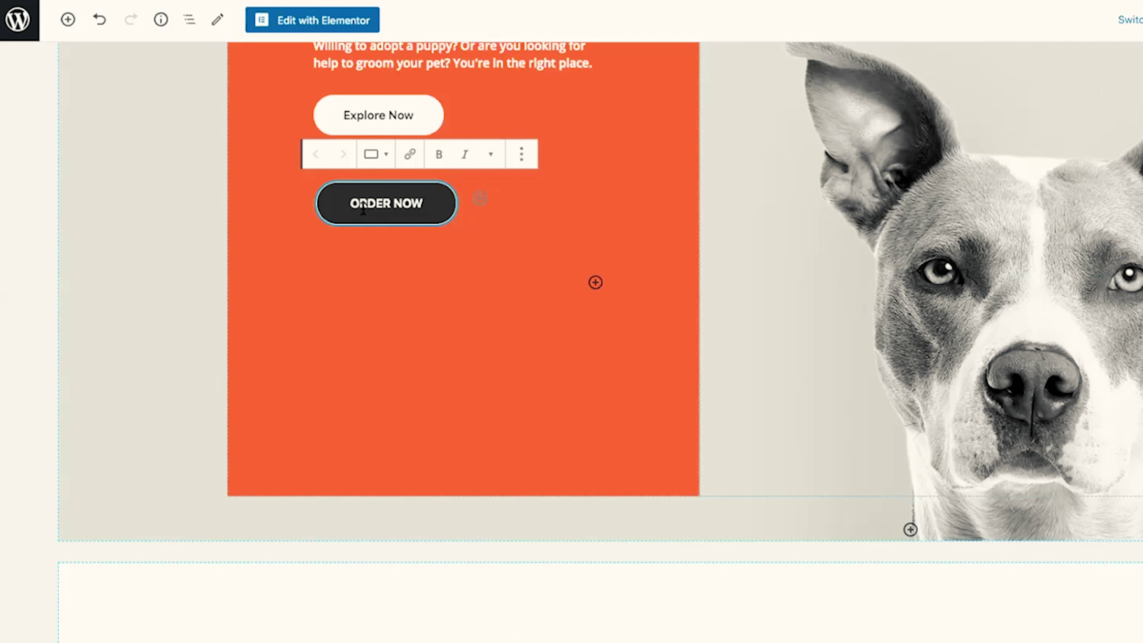
pyautogui.click(479, 198)
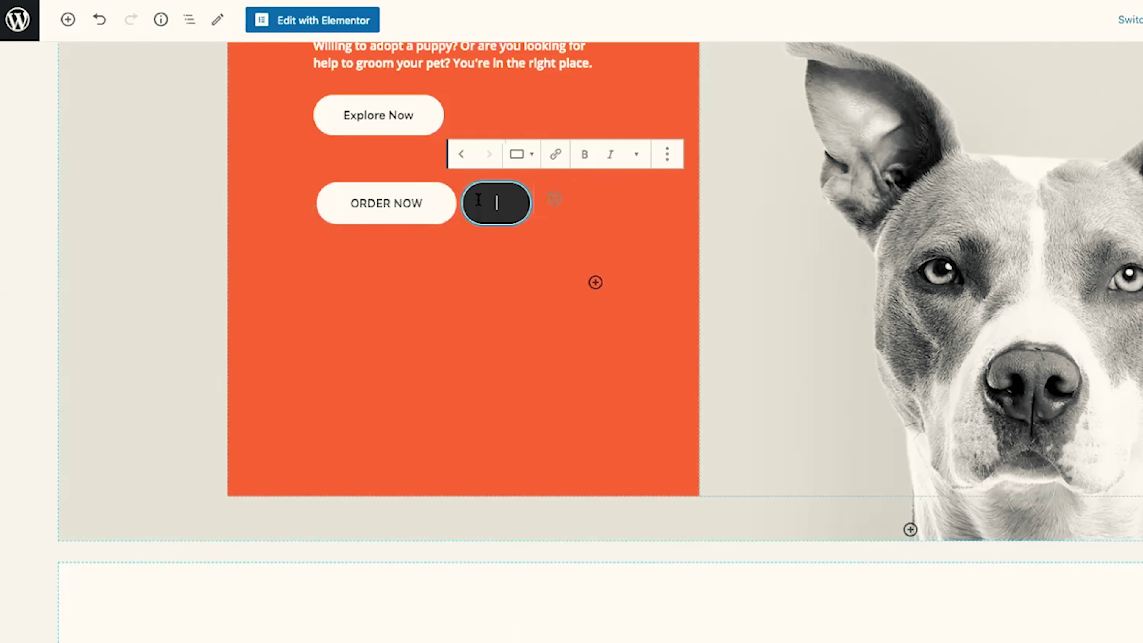
pyautogui.write('LEARN MORE')
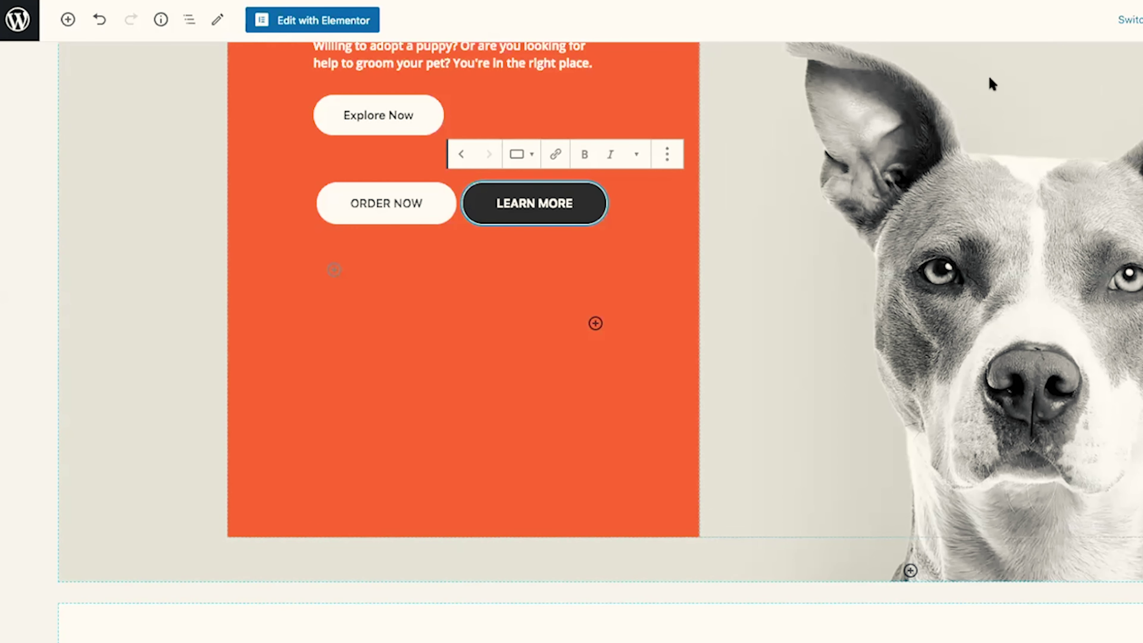
# Link the LEARN MORE button to guineapigden.com, leaving new-tab opening off.
pyautogui.click(557, 153)
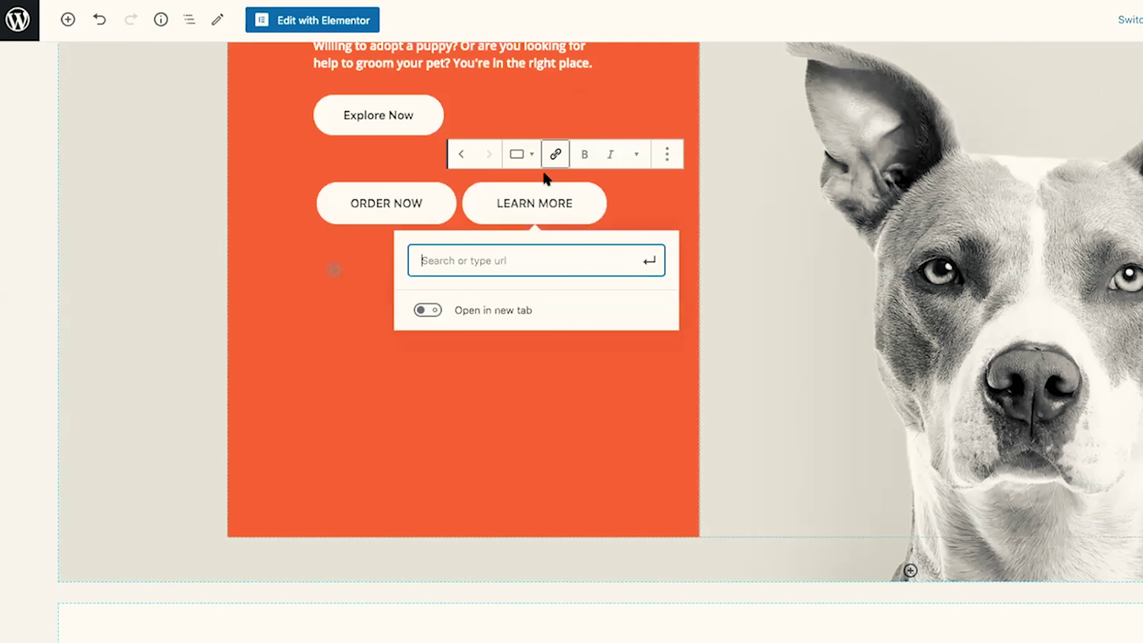
pyautogui.write('guineapigd')
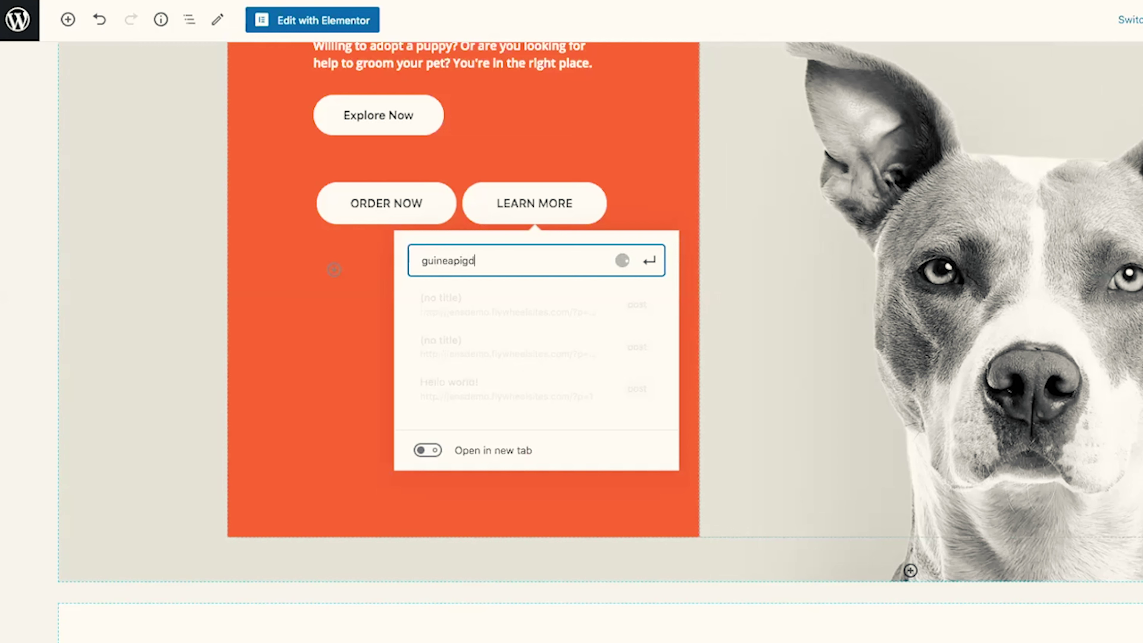
pyautogui.write('en.com')
pyautogui.press('Return')
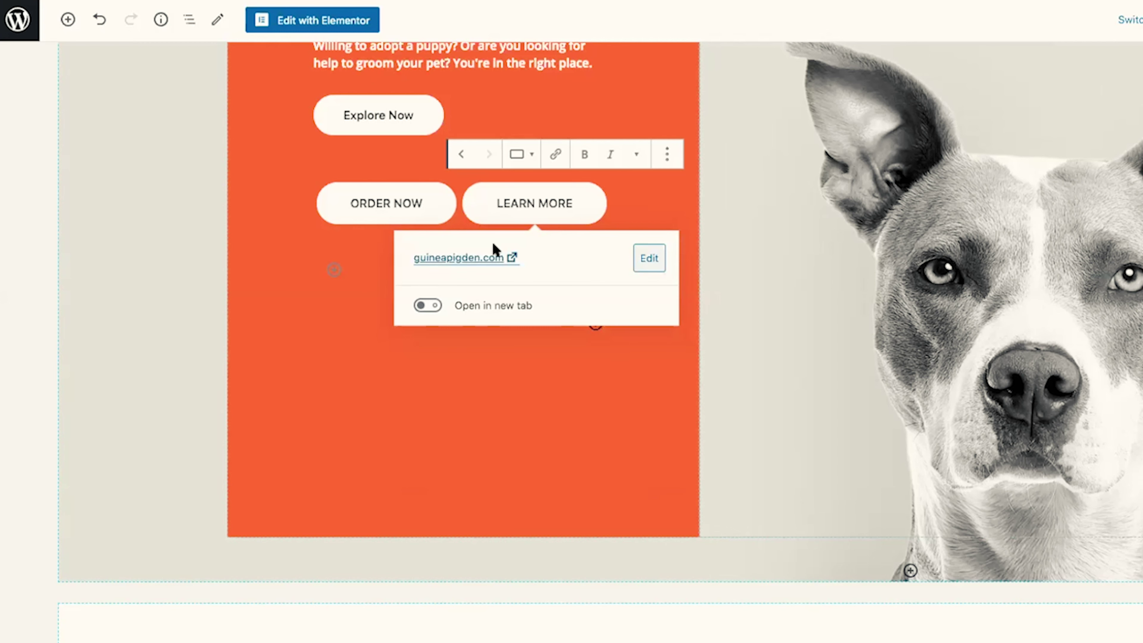
pyautogui.click(429, 308)
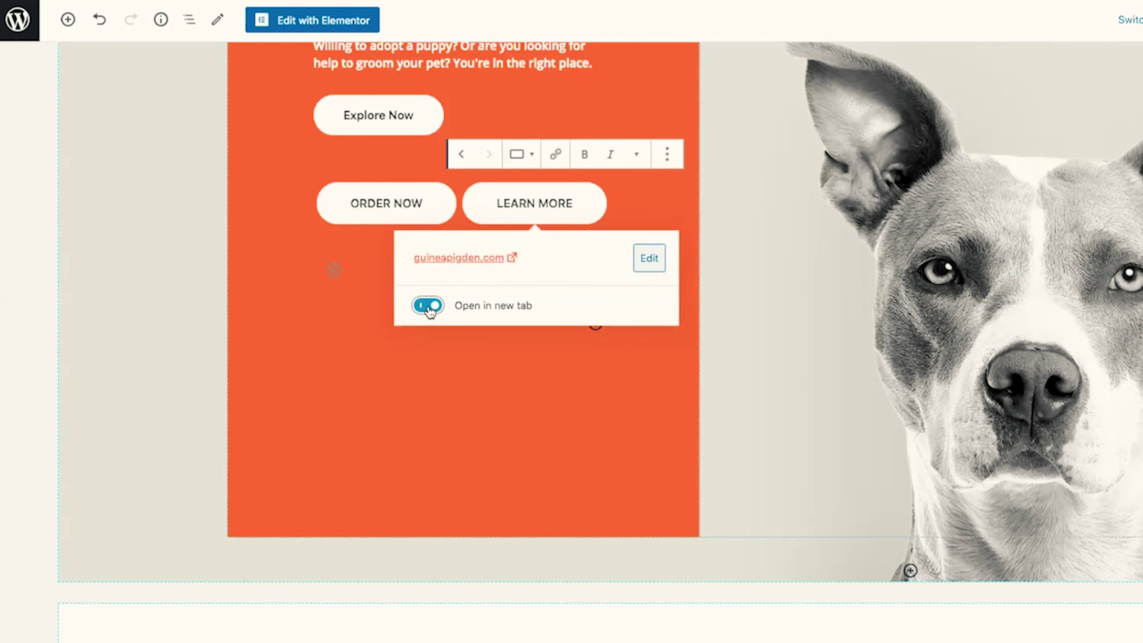
pyautogui.click(429, 309)
# Link the ORDER NOW button to /shop.
pyautogui.click(397, 198)
pyautogui.click(410, 154)
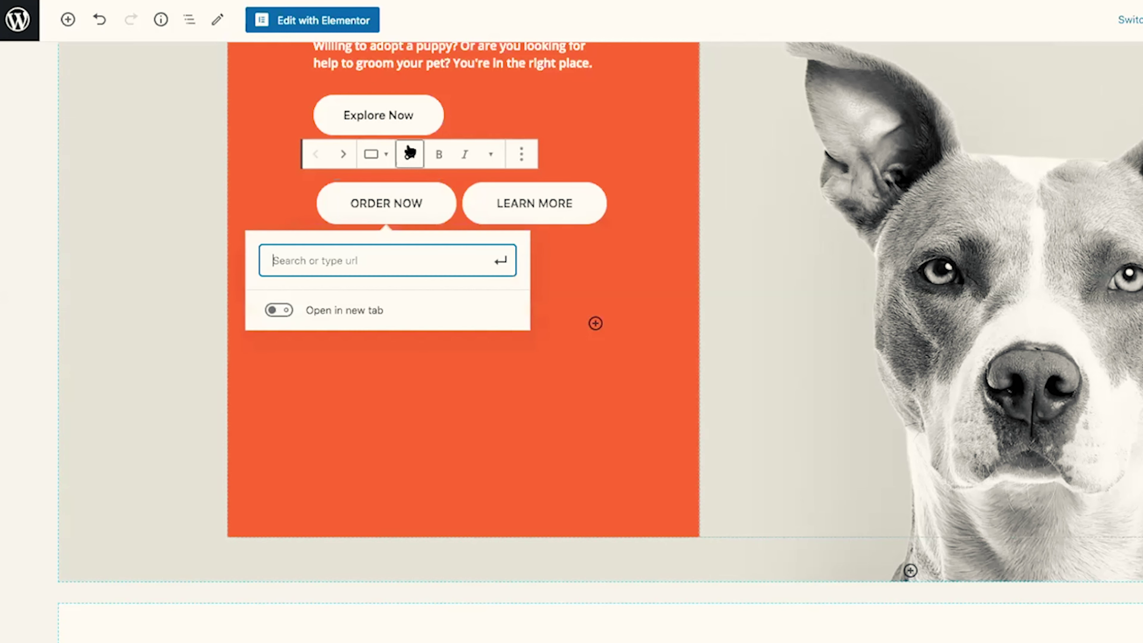
pyautogui.write('/shop')
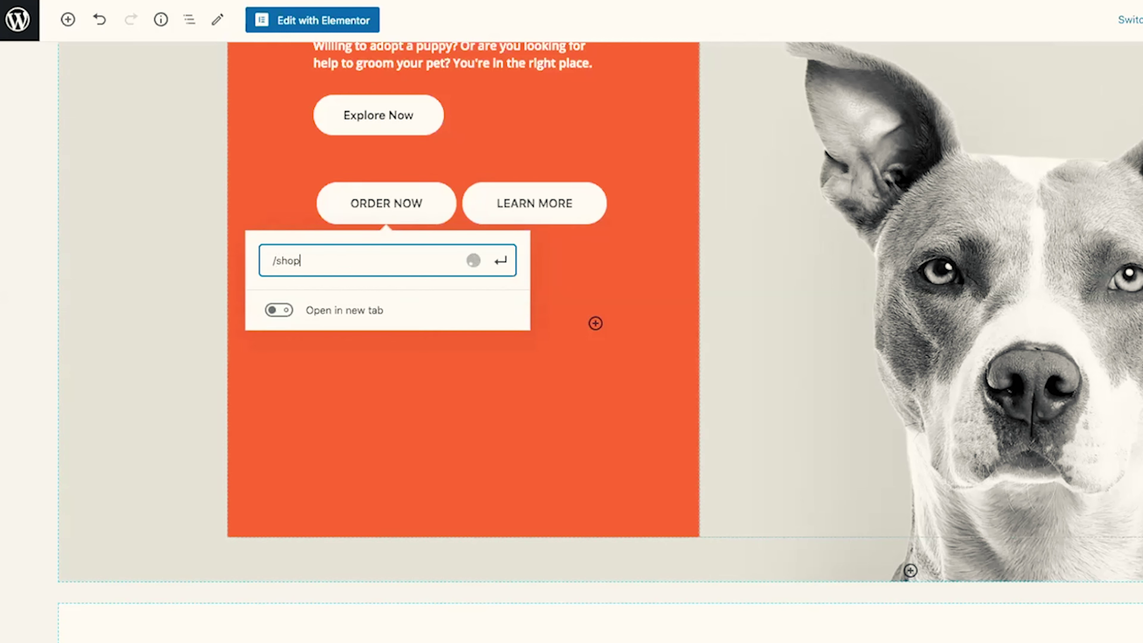
pyautogui.press('Return')
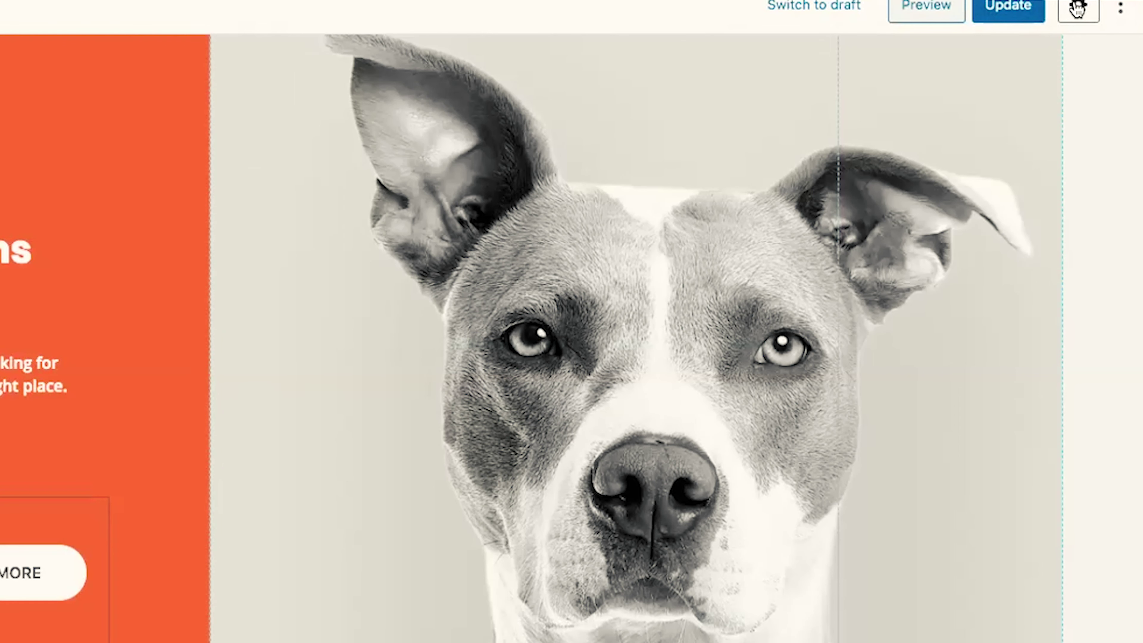
# Give ORDER NOW yellow text and, after trying purple, a black background.
pyautogui.click(1079, 10)
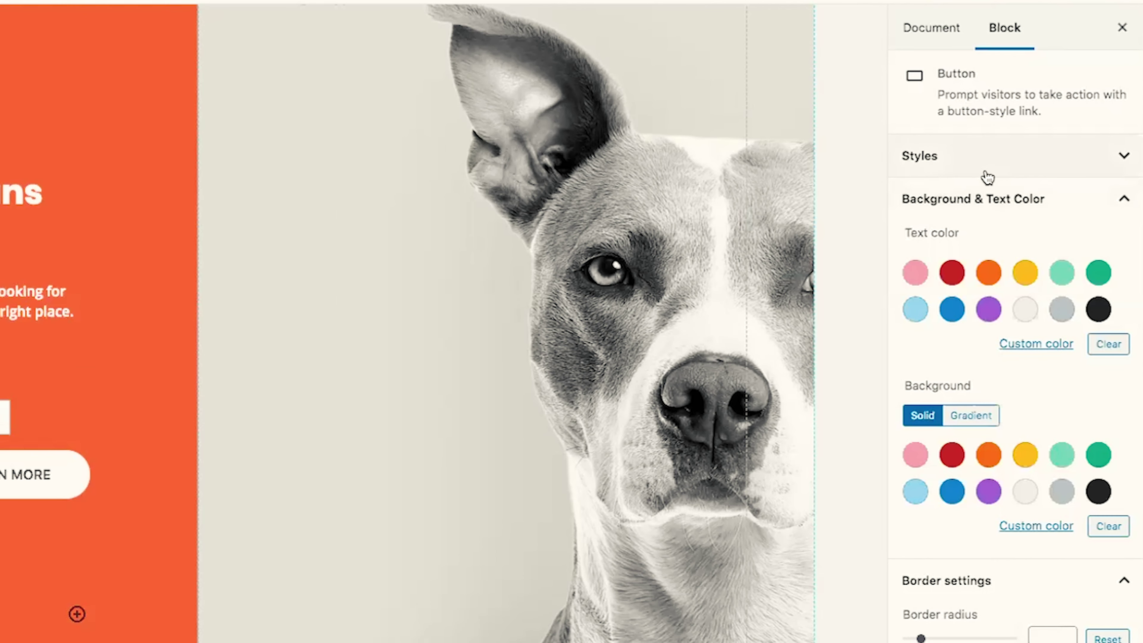
pyautogui.scroll(-3, 987, 176)
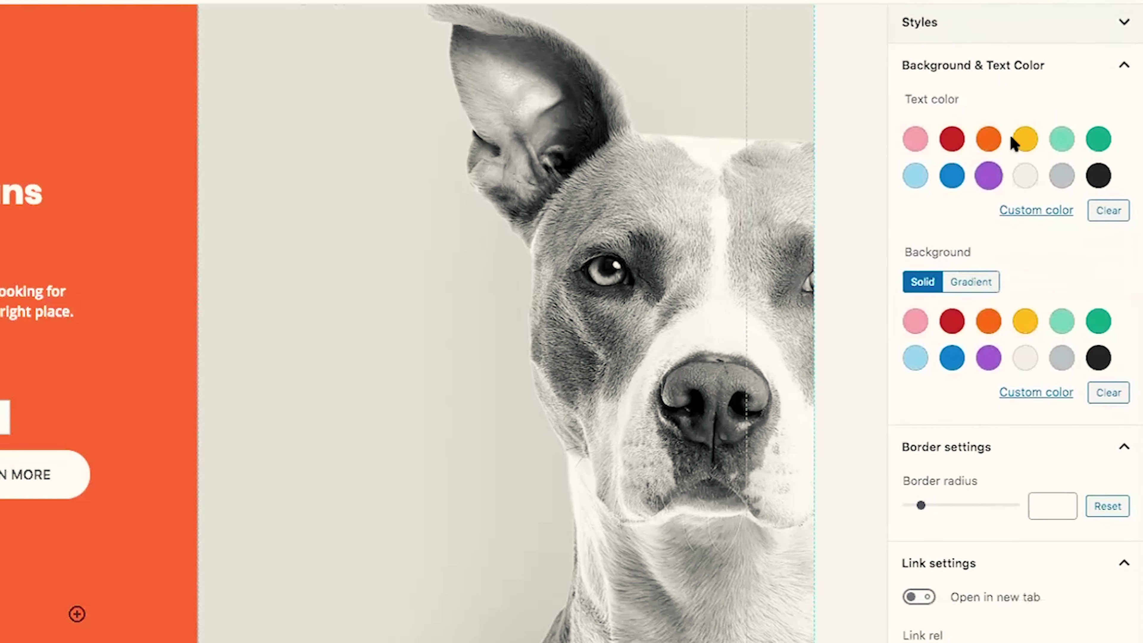
pyautogui.scroll(1, 952, 142)
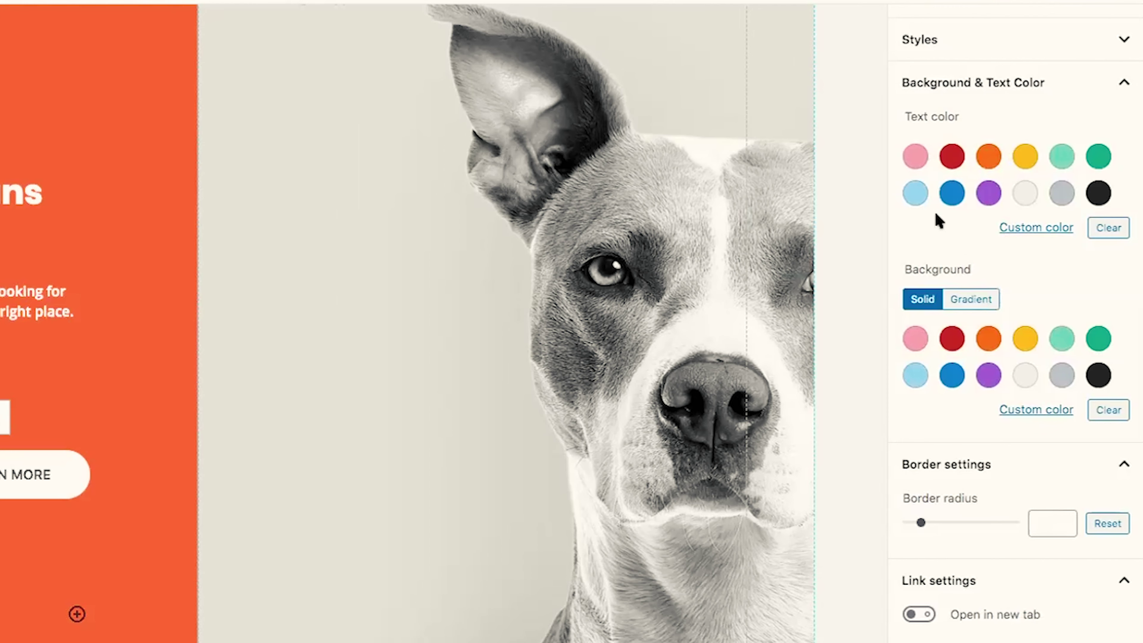
pyautogui.scroll(-1, 951, 224)
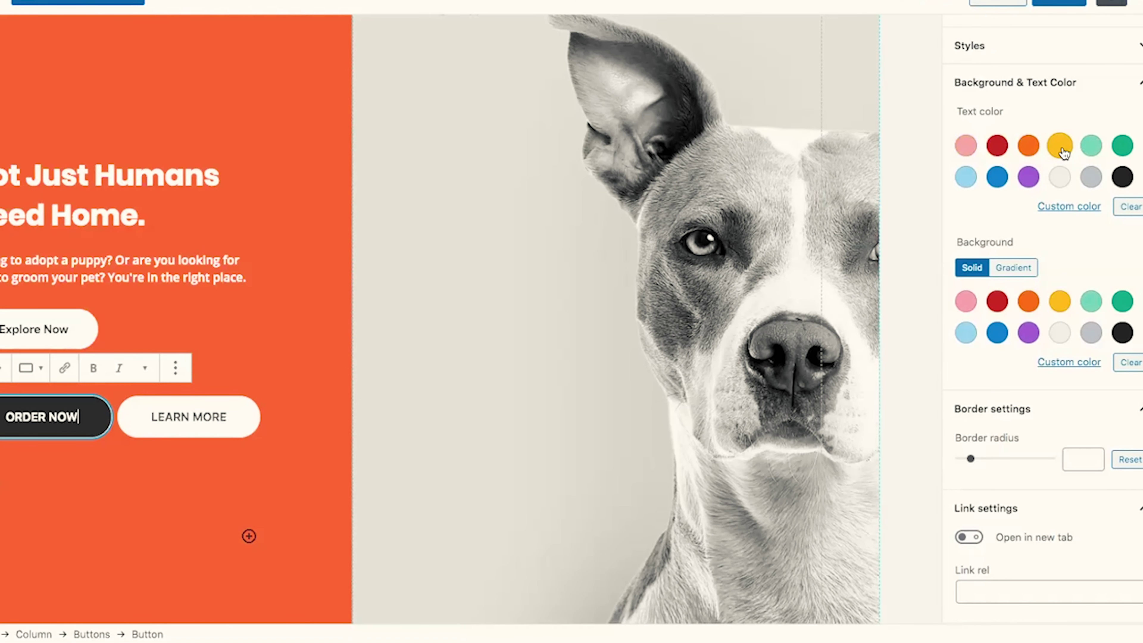
pyautogui.click(1026, 153)
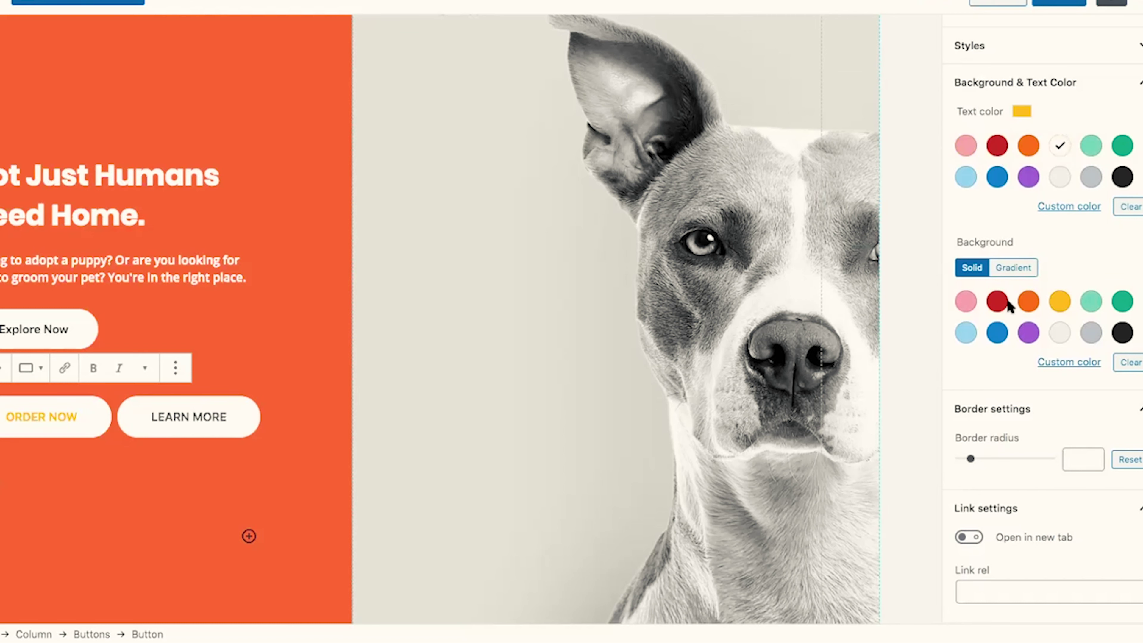
pyautogui.click(1028, 333)
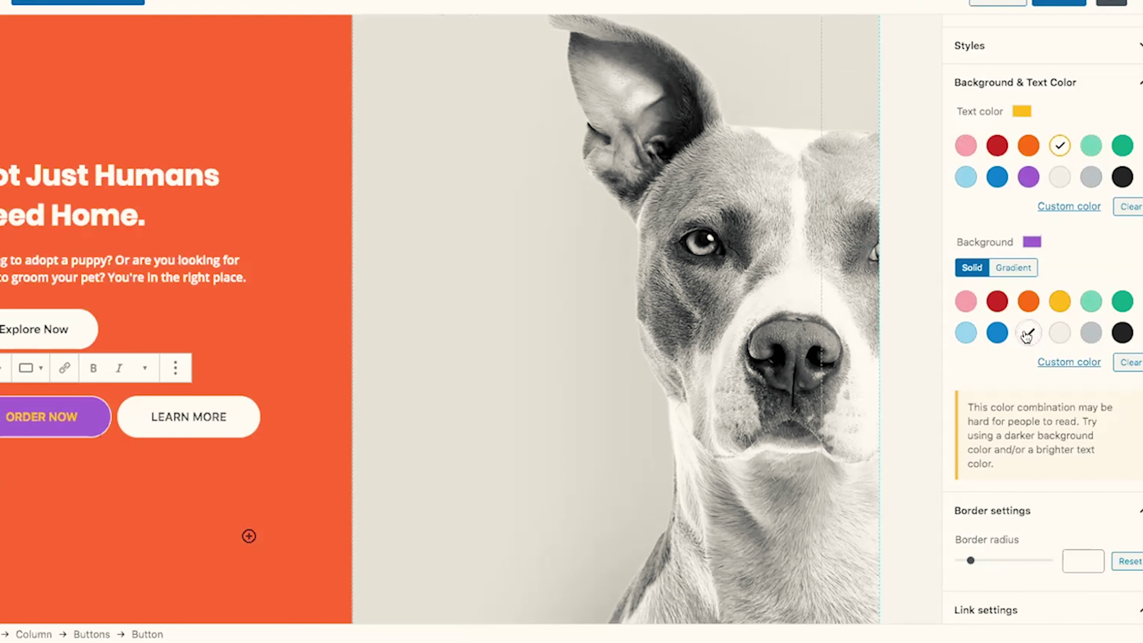
pyautogui.click(1122, 332)
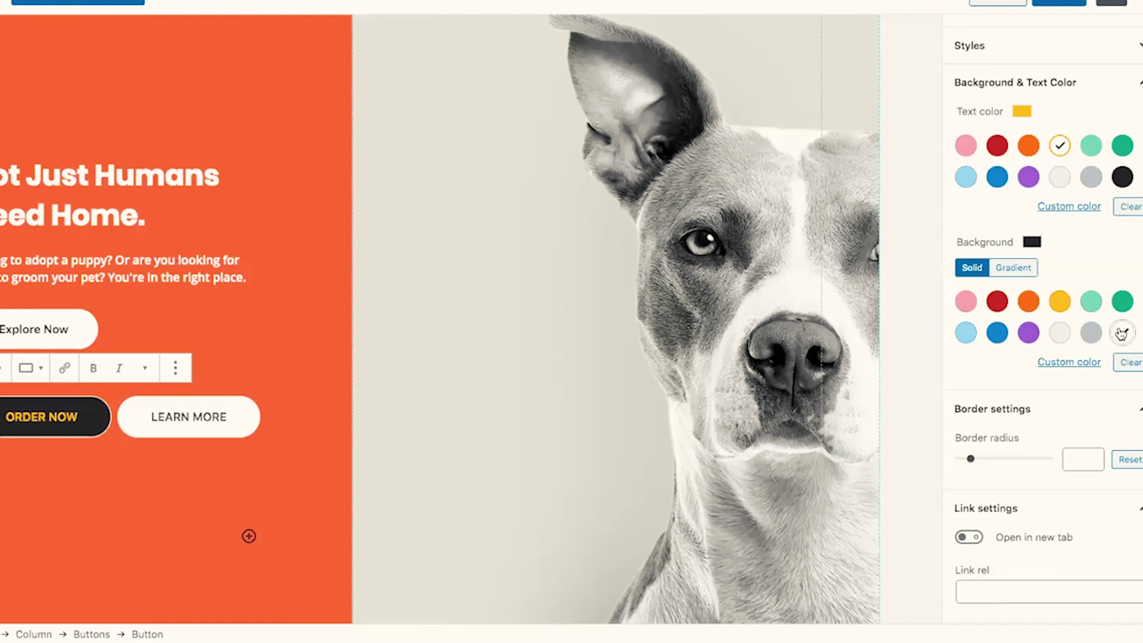
# Try blue-purple, green, orange and red-orange gradients on the ORDER NOW button, settling on dark blue.
pyautogui.click(1013, 269)
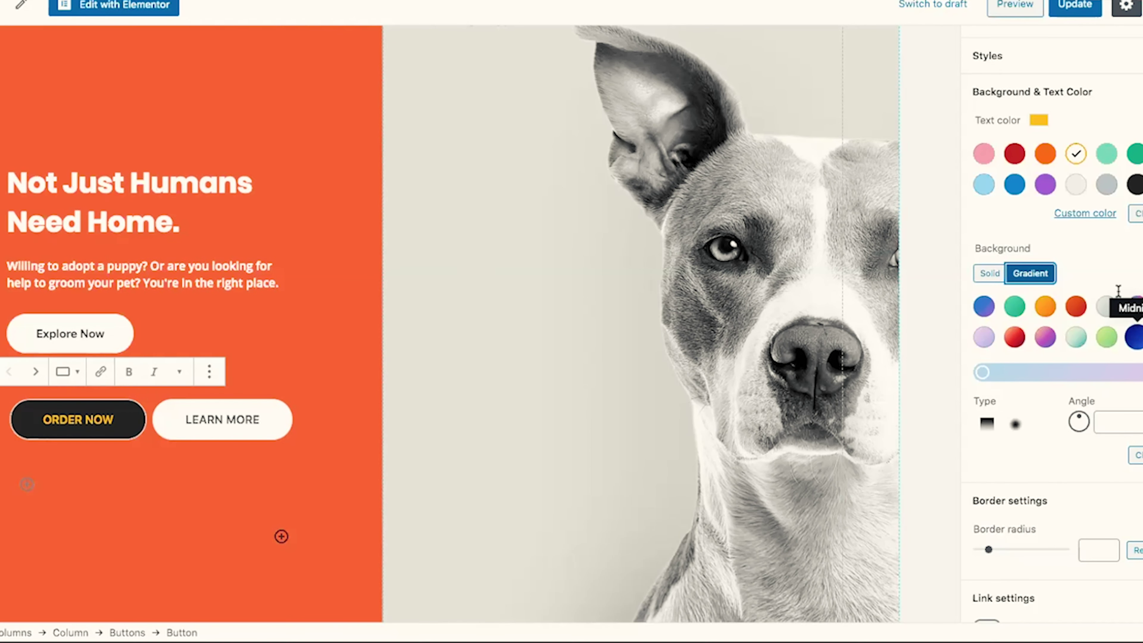
pyautogui.click(984, 308)
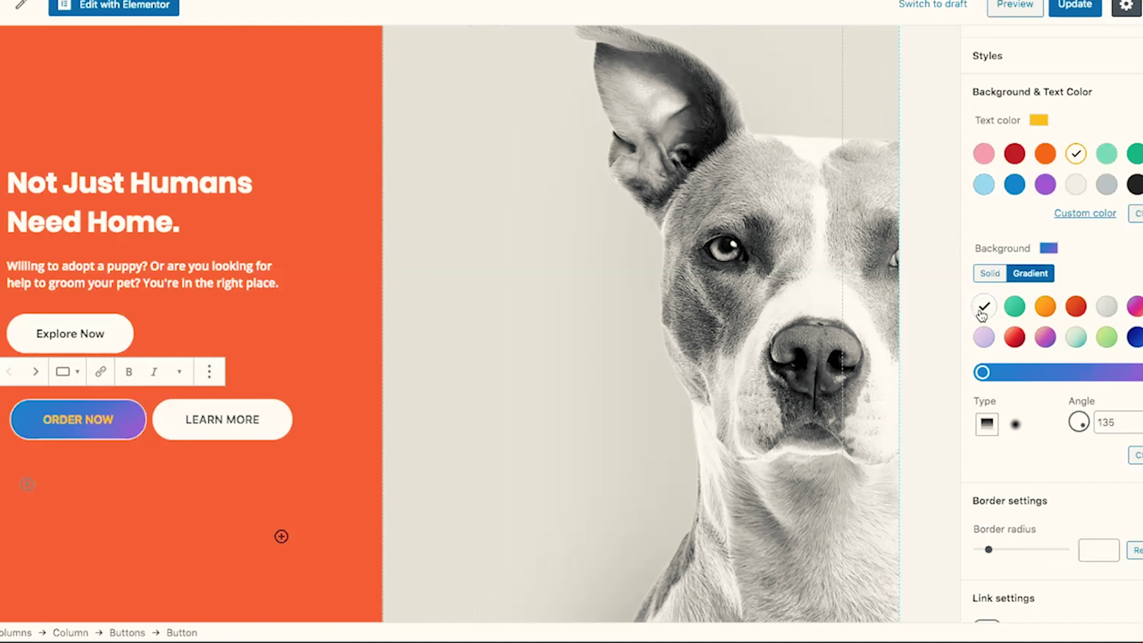
pyautogui.click(1014, 307)
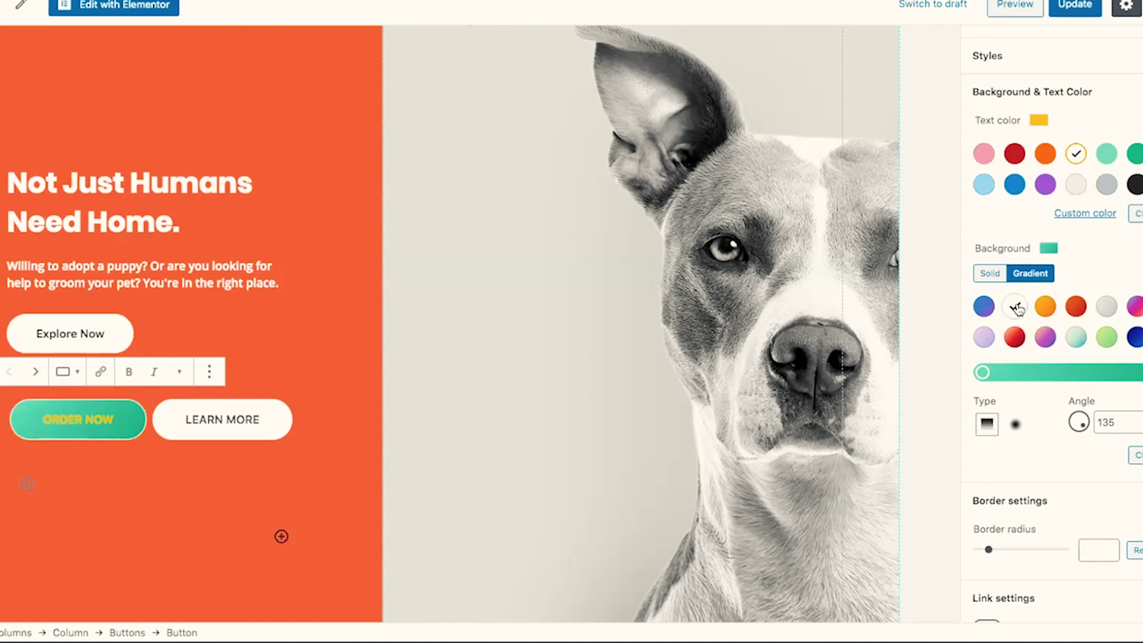
pyautogui.click(1045, 308)
pyautogui.click(1076, 307)
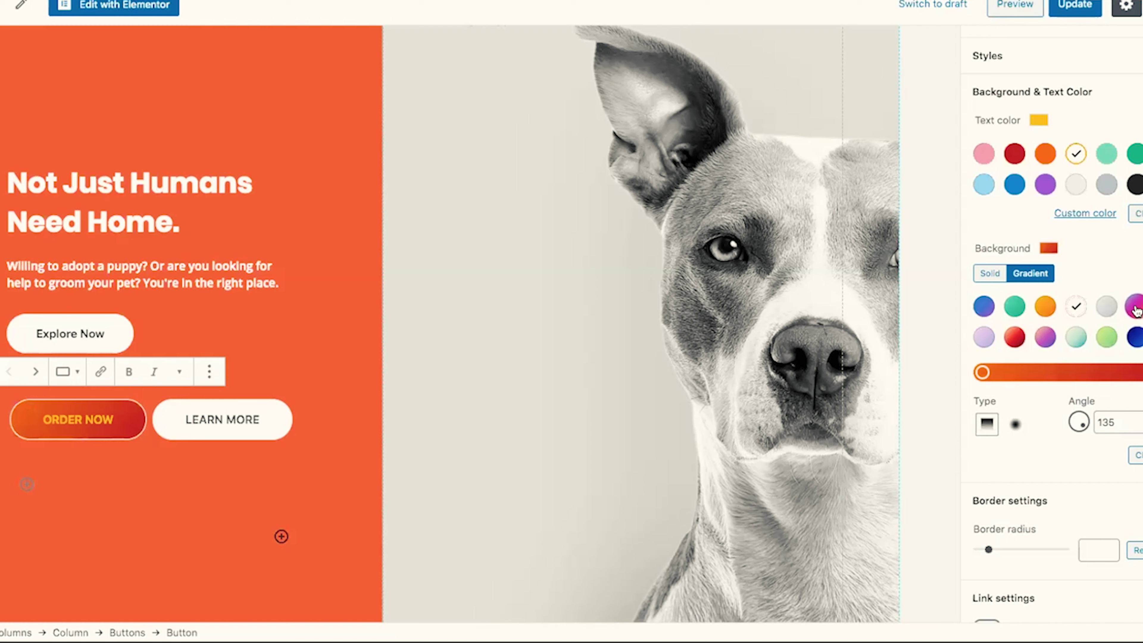
pyautogui.click(1136, 336)
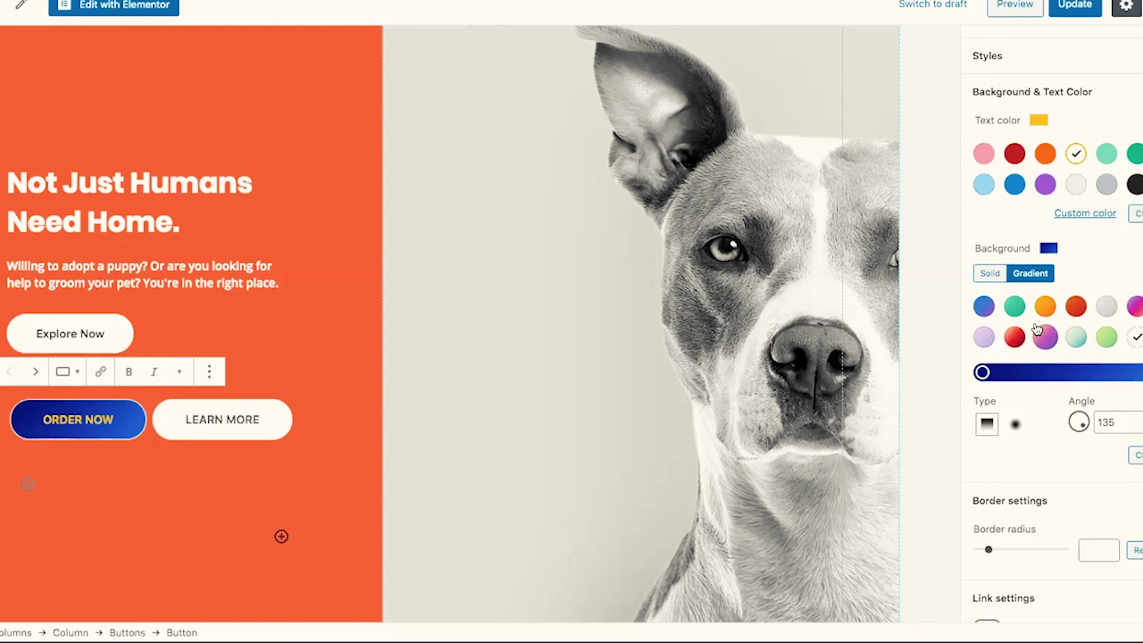
pyautogui.scroll(-4, 1035, 328)
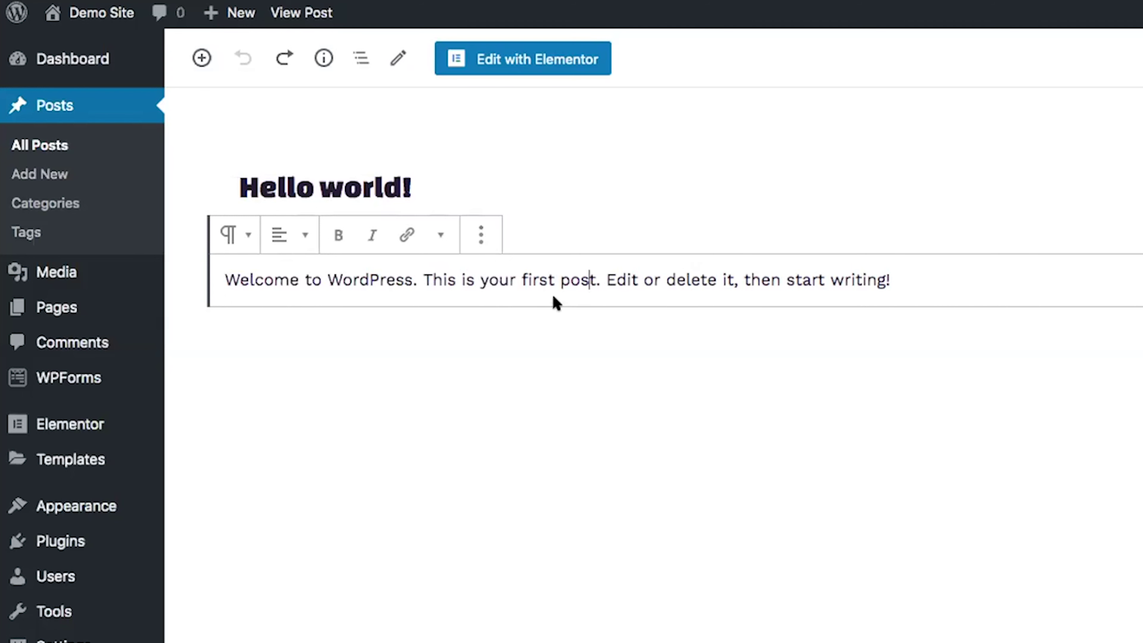
# Colour the sentence 'This is your first post.' red, after briefly trying black.
pyautogui.moveTo(422, 275); pyautogui.dragTo(600, 274)
pyautogui.click(440, 234)
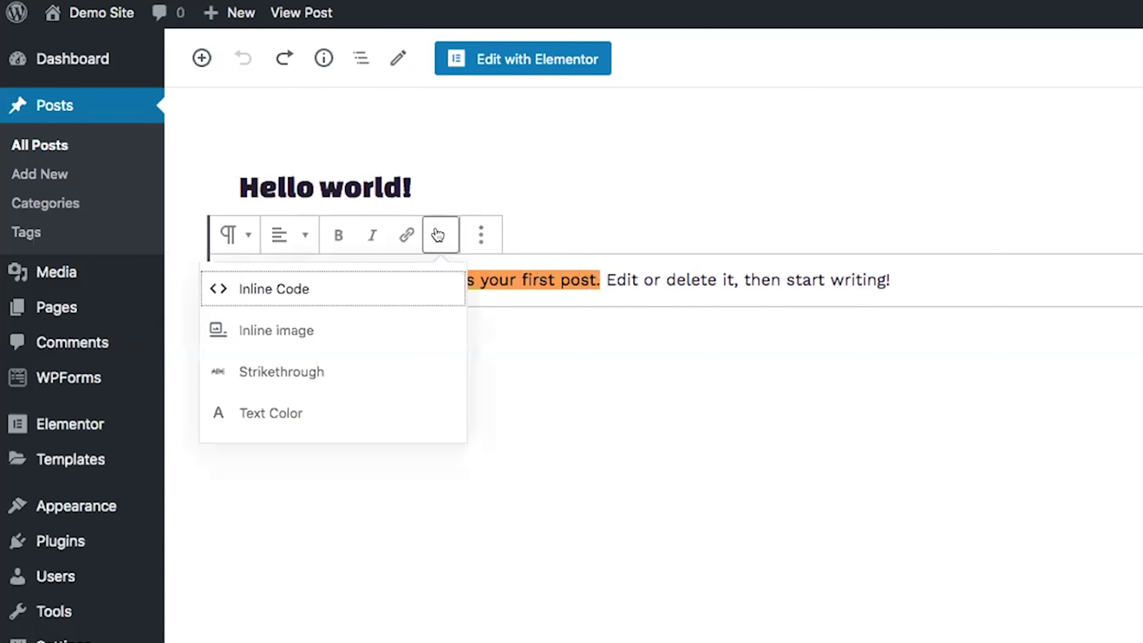
pyautogui.click(297, 413)
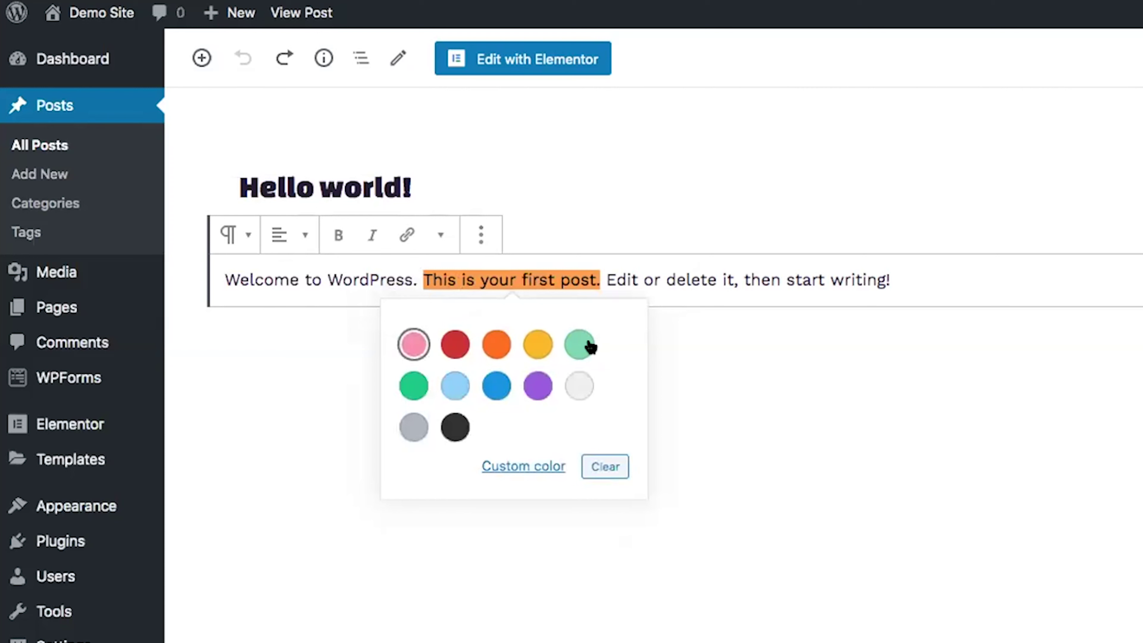
pyautogui.click(452, 431)
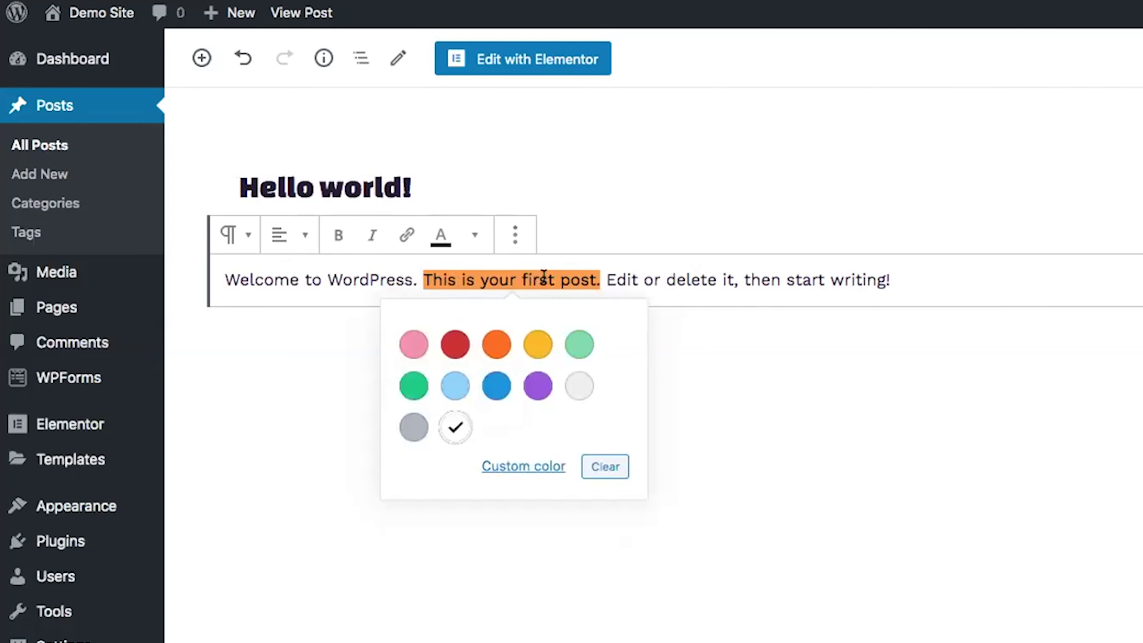
pyautogui.click(460, 343)
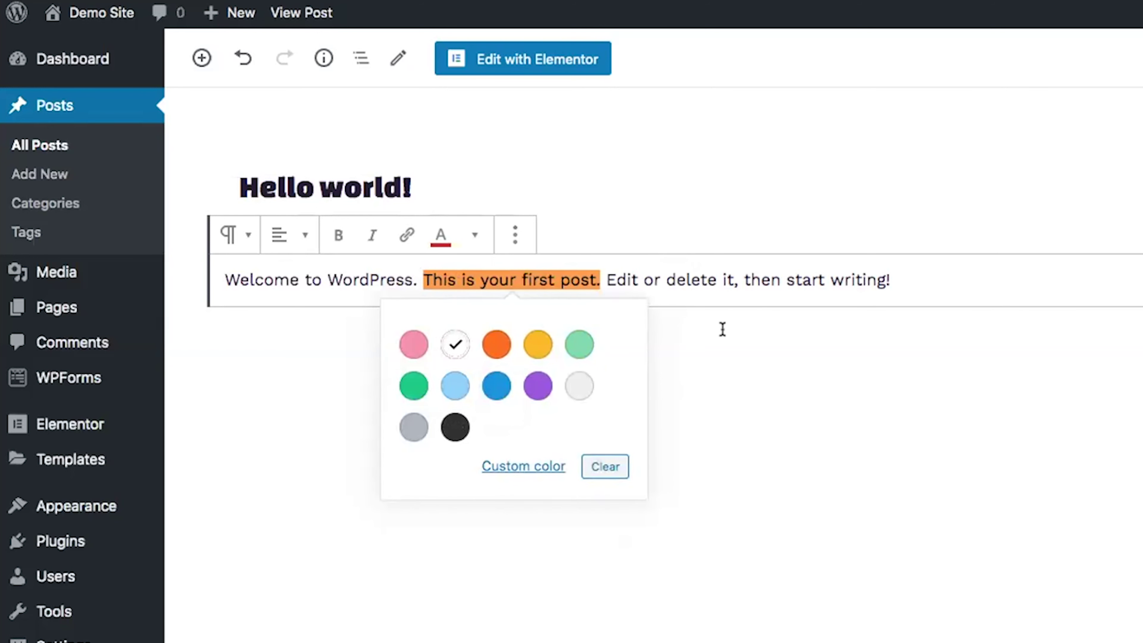
pyautogui.click(767, 339)
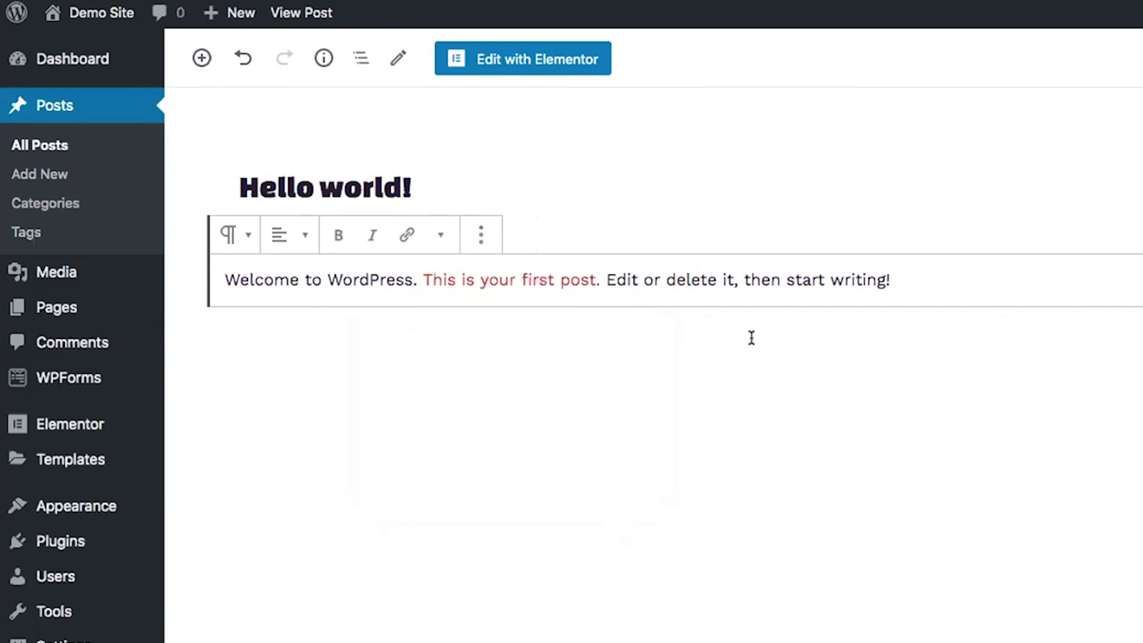
# Undo an accidental whole-paragraph red and select the words 'Welcome to WordPress.'.
pyautogui.tripleClick(982, 284)
pyautogui.press('Left')
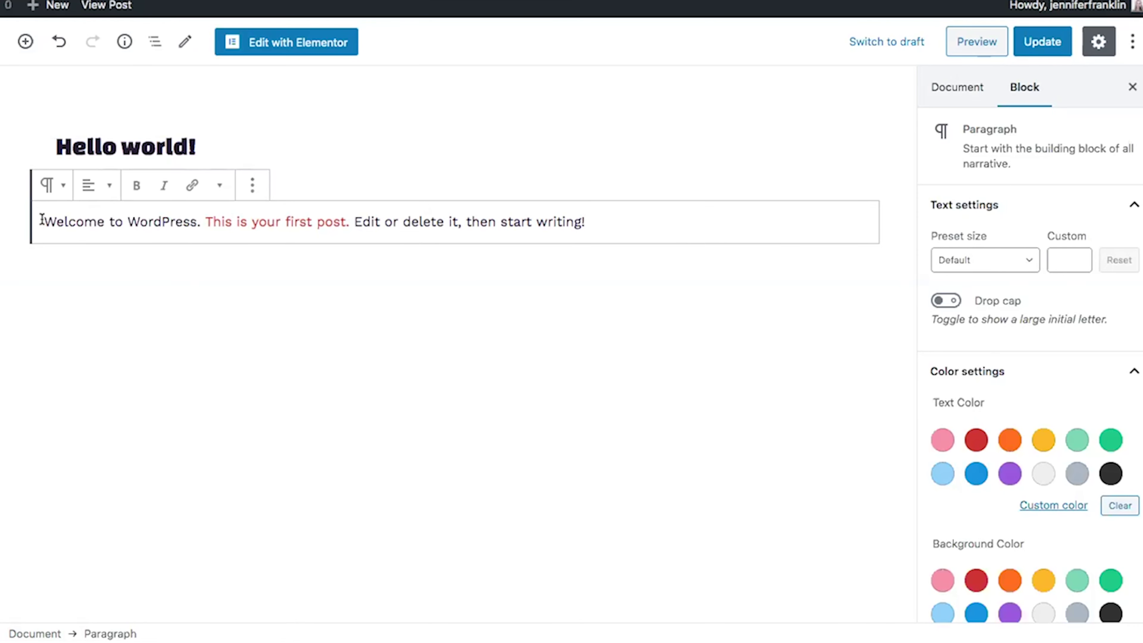
pyautogui.moveTo(42, 220); pyautogui.dragTo(201, 221)
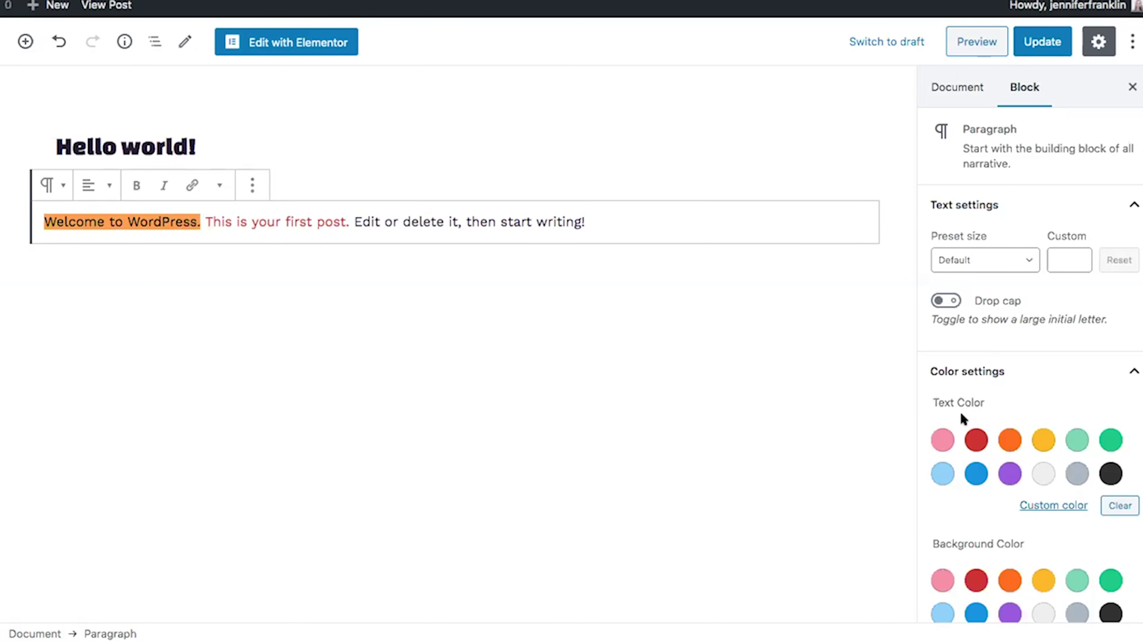
pyautogui.click(973, 444)
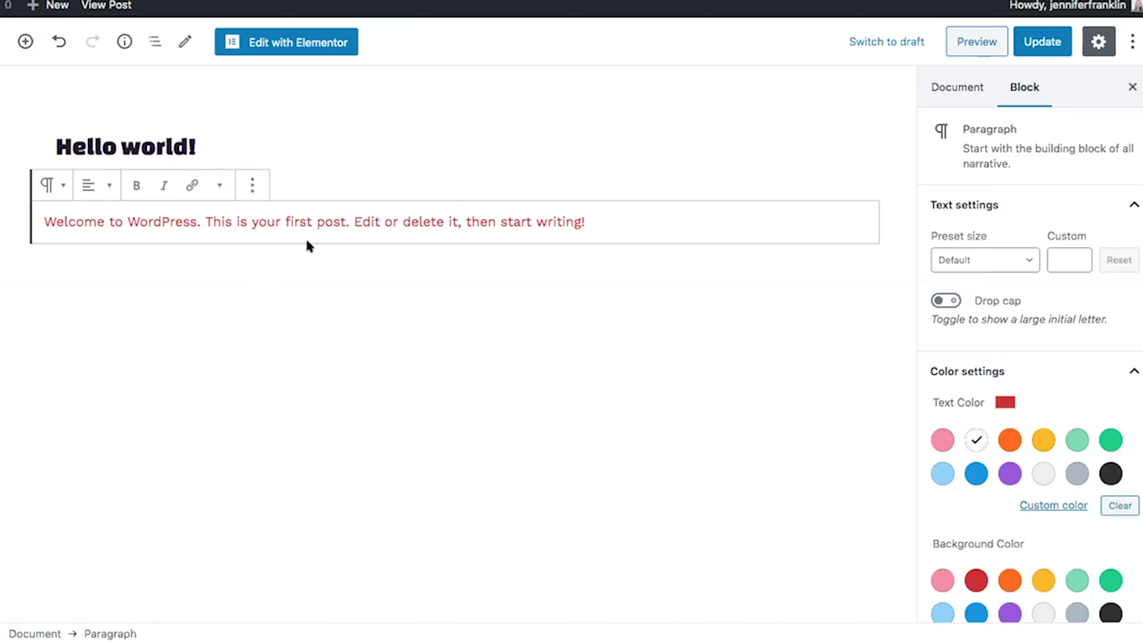
pyautogui.hotkey('ctrl', 'z')
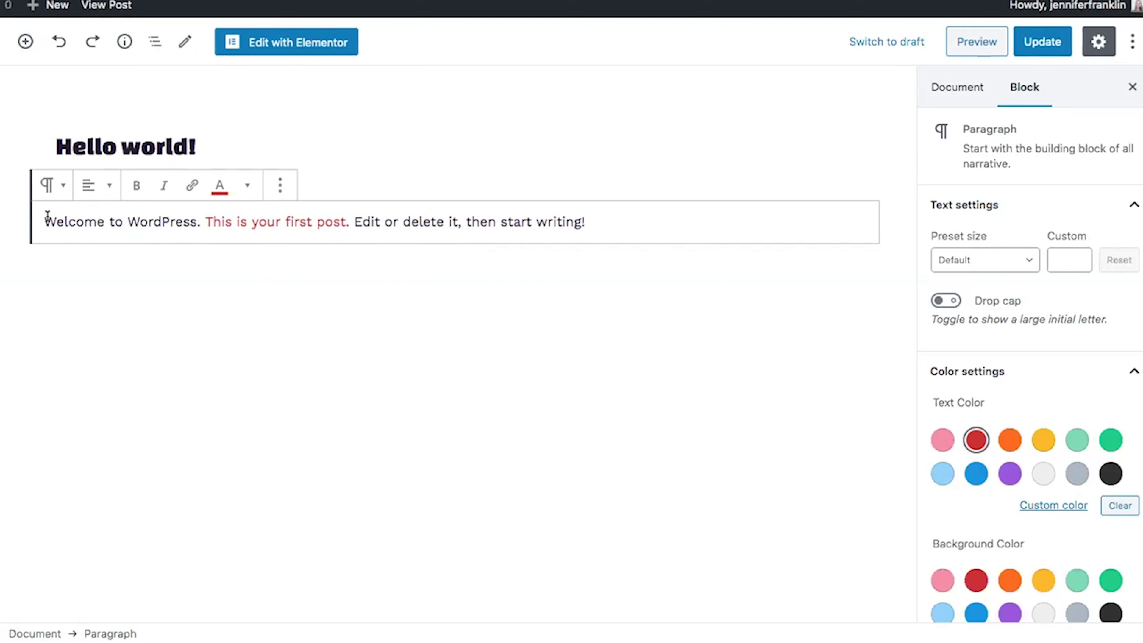
pyautogui.moveTo(43, 220); pyautogui.dragTo(194, 221)
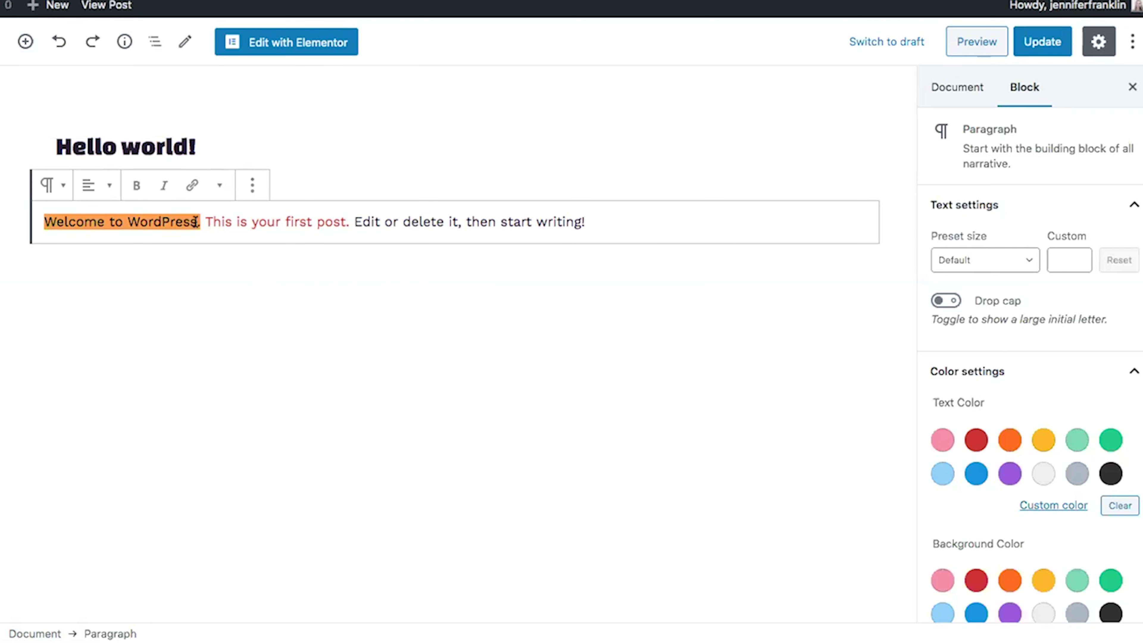
# Colour 'Welcome to WordPress.' Vivid purple after looking at the custom colour picker.
pyautogui.click(193, 185)
pyautogui.click(218, 188)
pyautogui.click(218, 189)
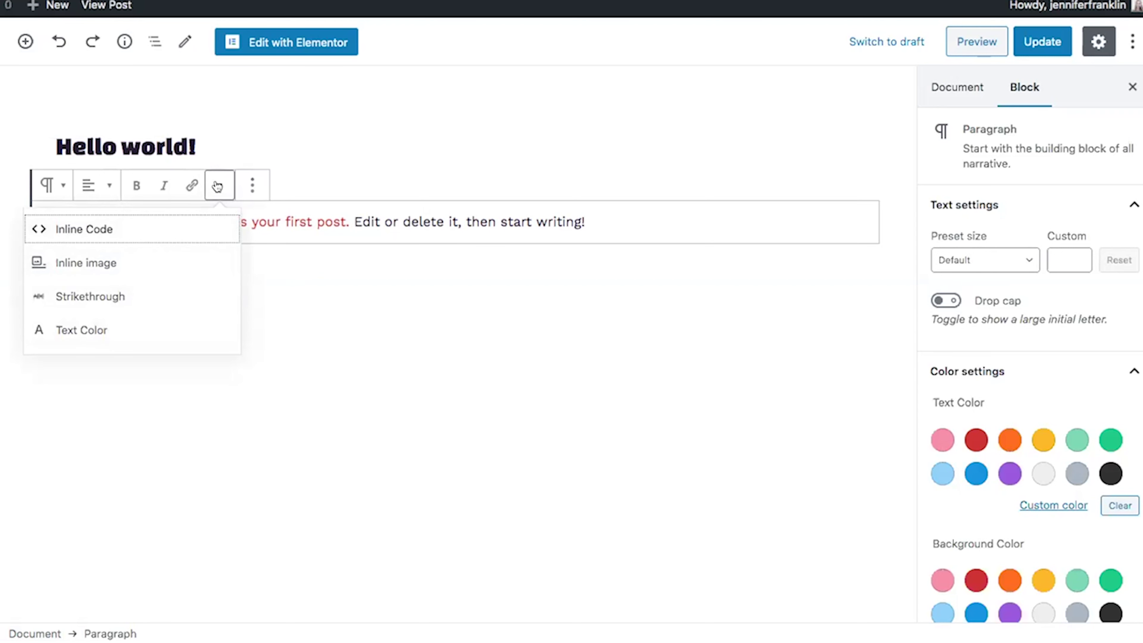
pyautogui.click(75, 333)
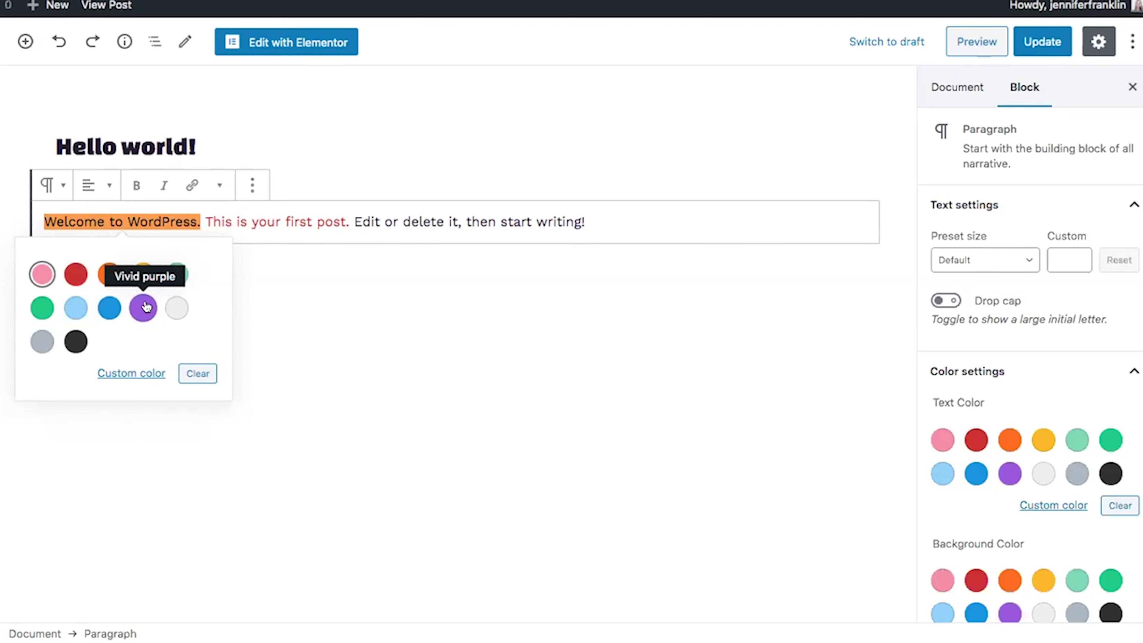
pyautogui.click(131, 372)
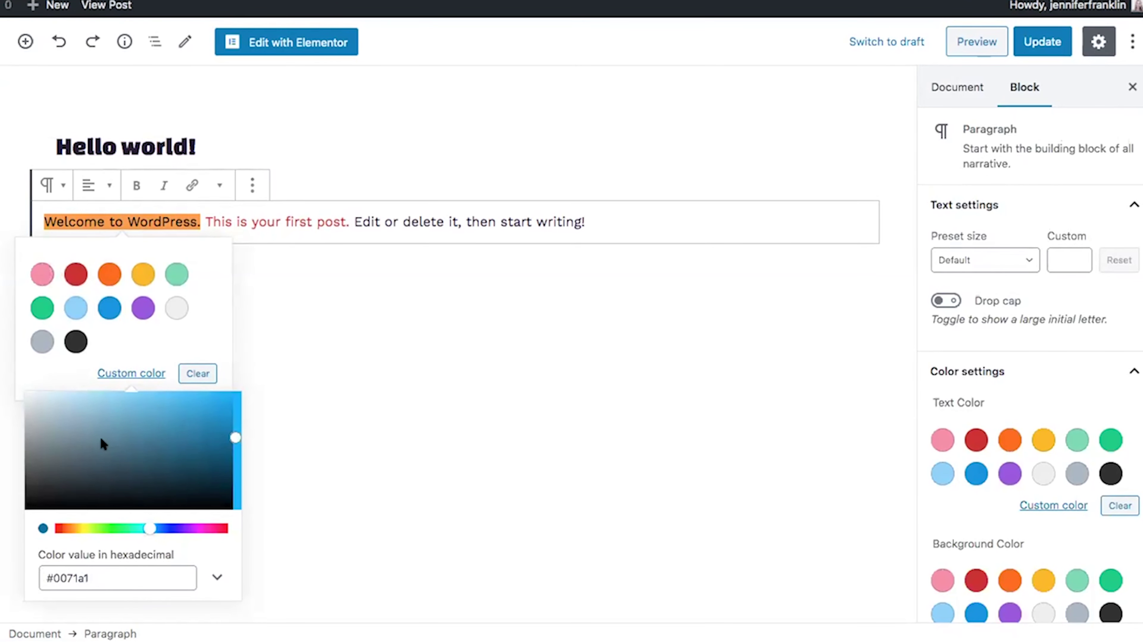
pyautogui.click(193, 411)
pyautogui.click(143, 309)
pyautogui.click(301, 324)
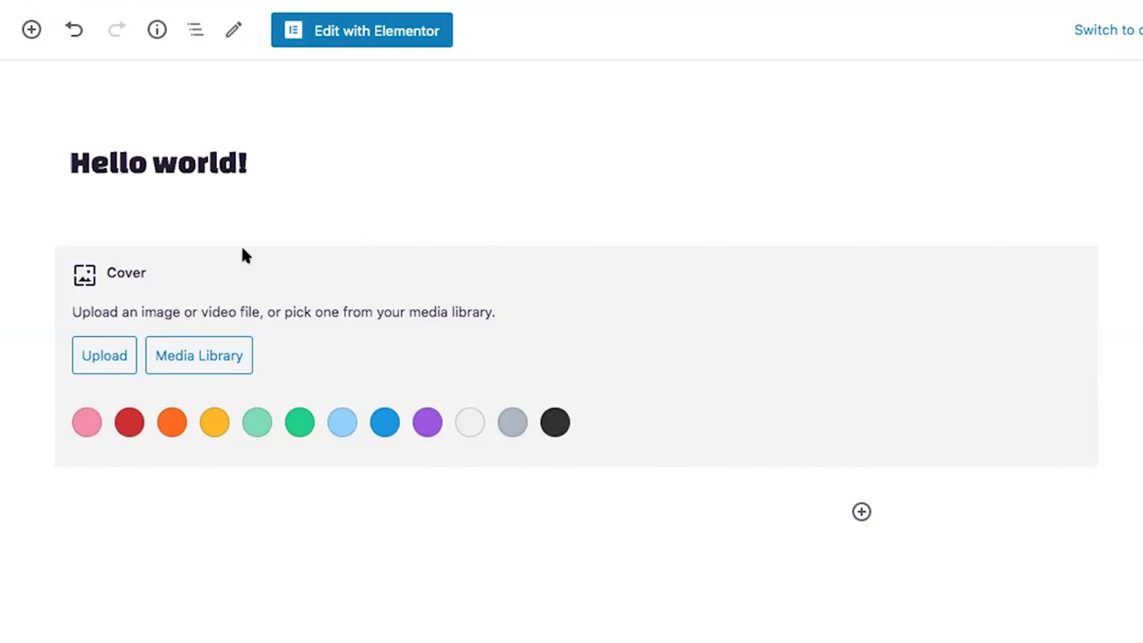
# Fill the cover block solid red and add a very light gray 'TITLE HERE' title.
pyautogui.click(129, 422)
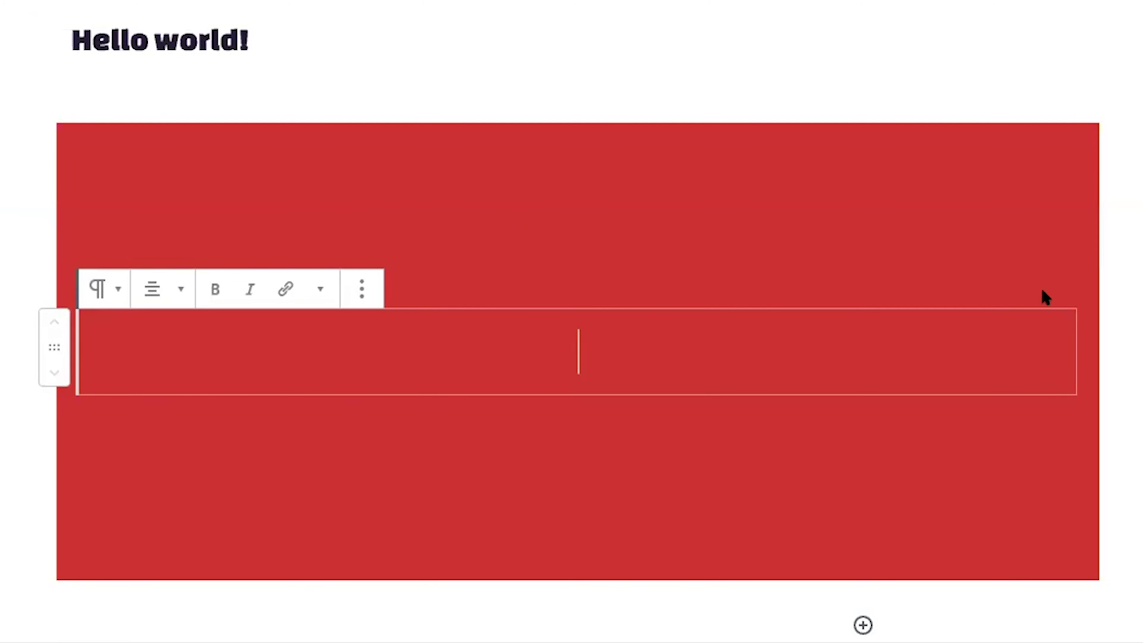
pyautogui.click(962, 381)
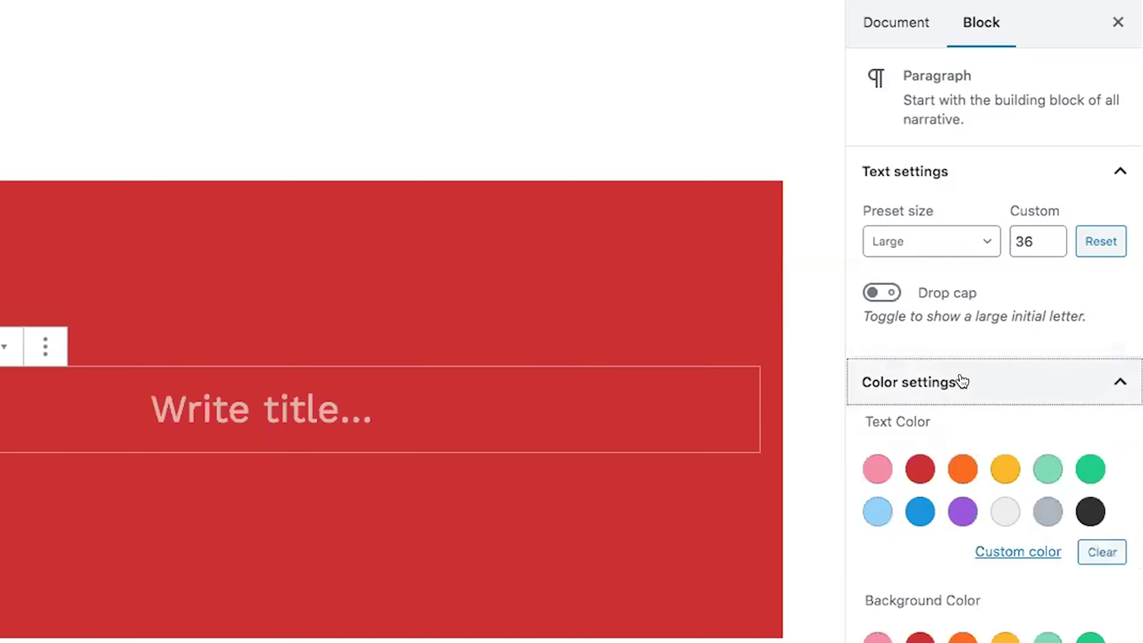
pyautogui.click(1006, 514)
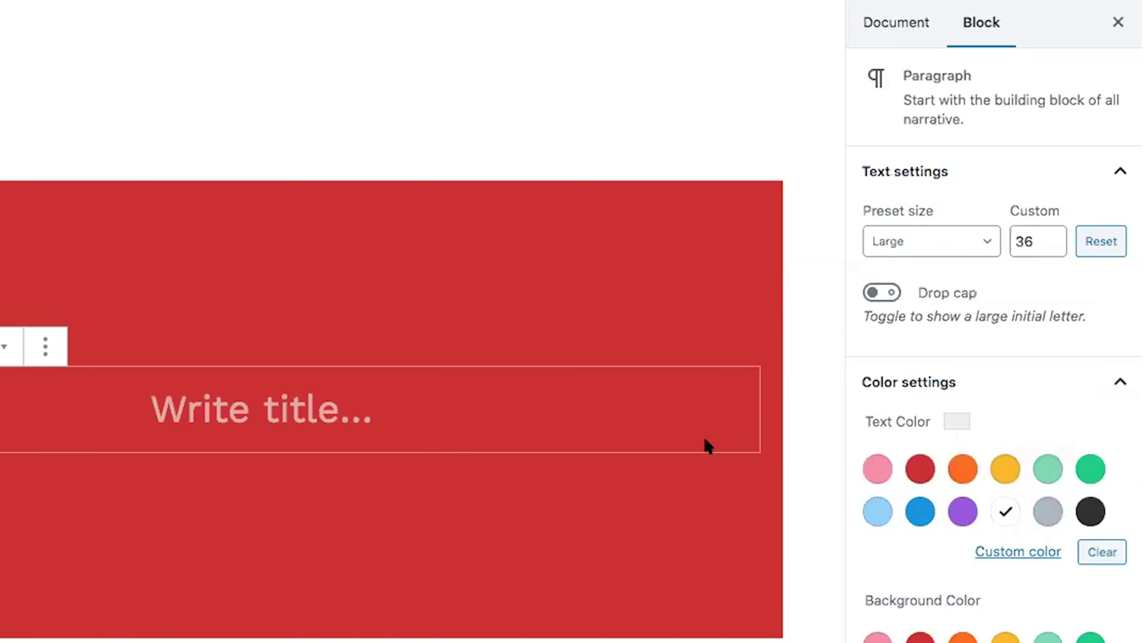
pyautogui.click(331, 396)
pyautogui.write('TITLE HE')
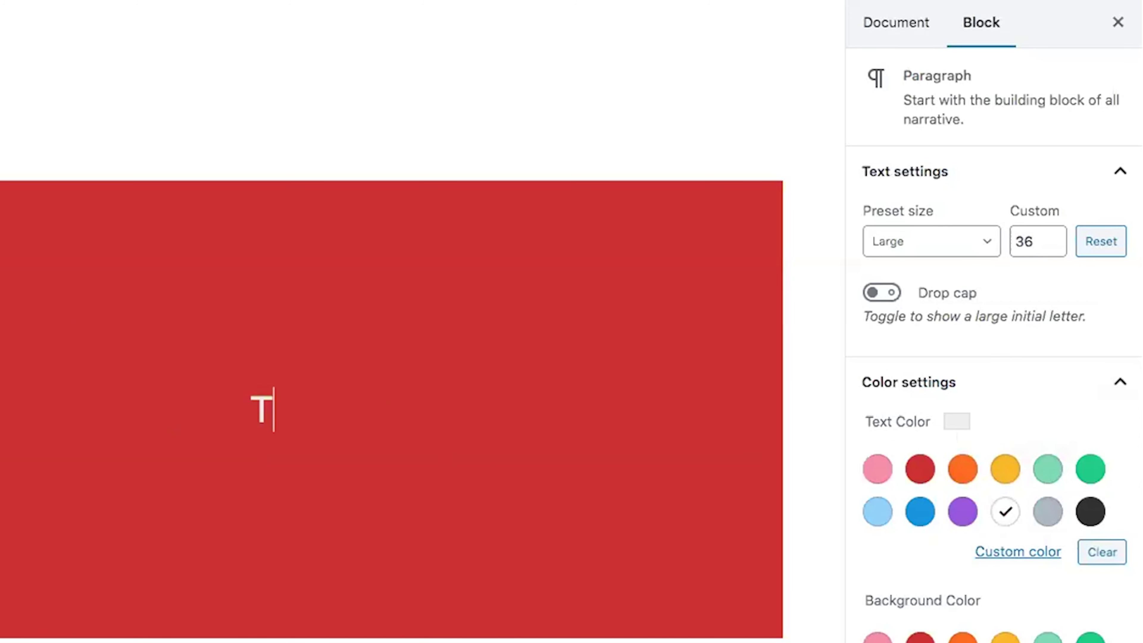
pyautogui.write('RE')
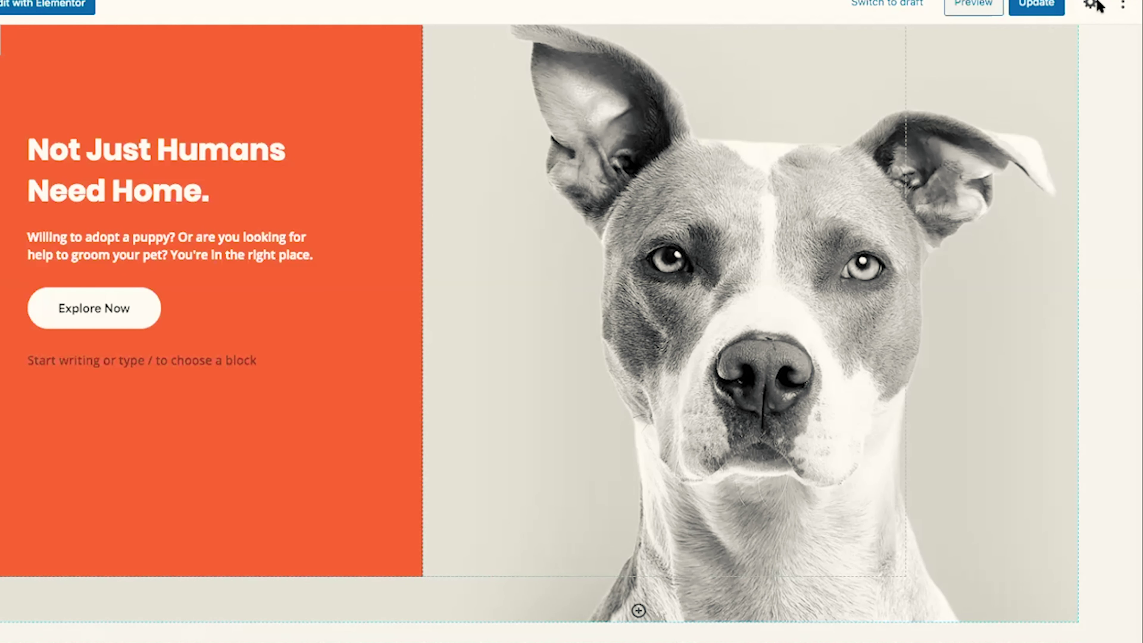
# In Document settings, choose the guinea pig picture from the Media Library as the featured image.
pyautogui.click(1092, 8)
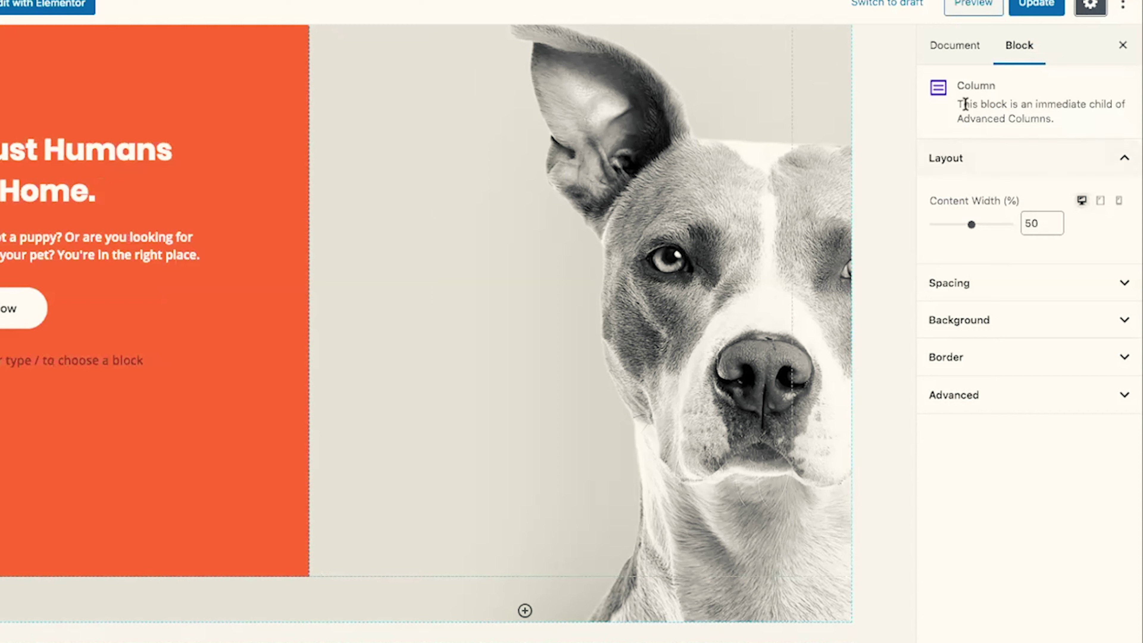
pyautogui.click(956, 48)
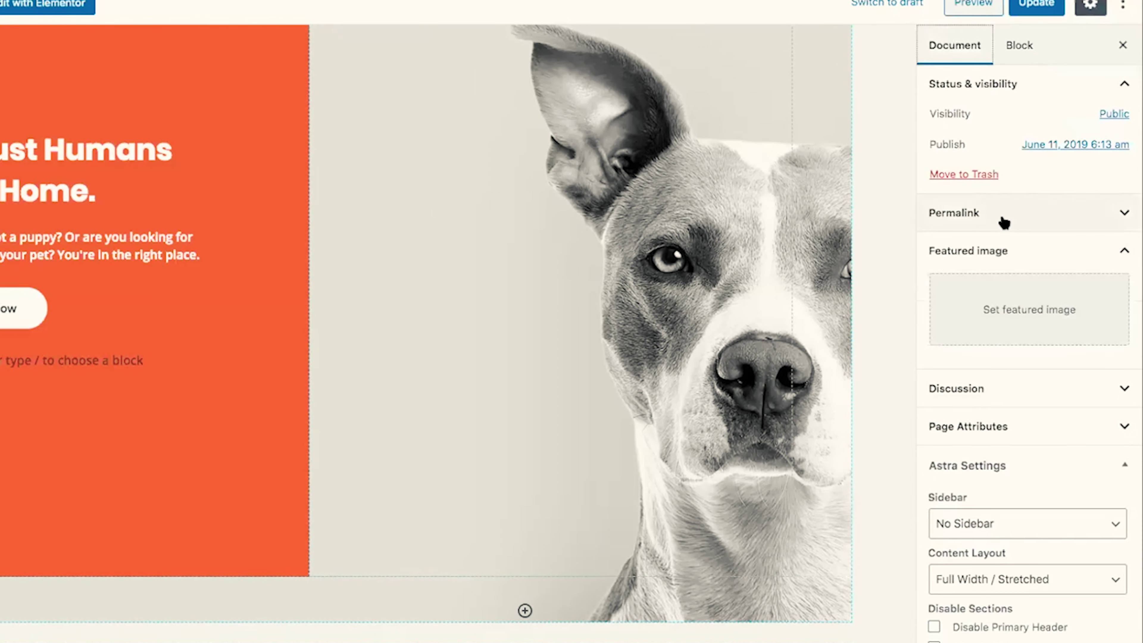
pyautogui.scroll(-3, 1002, 222)
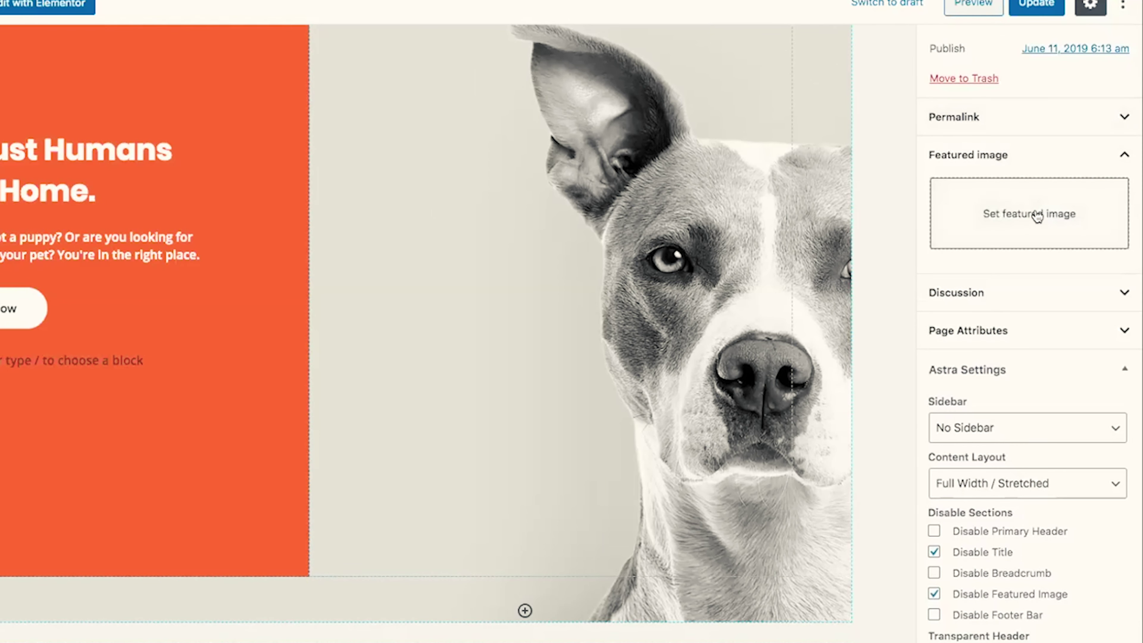
pyautogui.click(1036, 214)
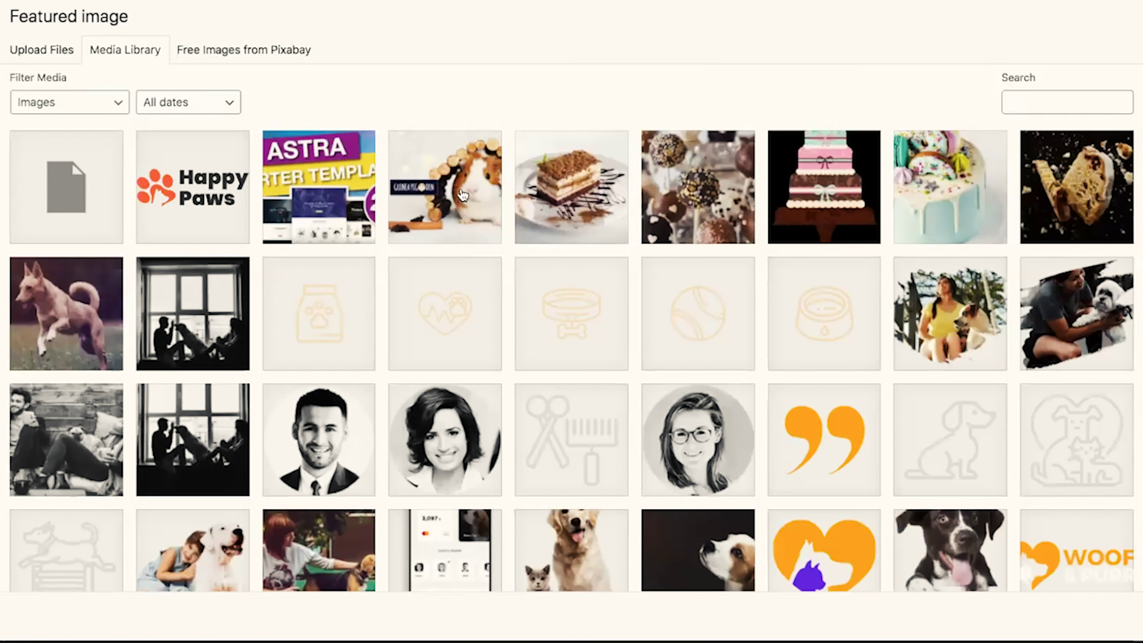
pyautogui.scroll(-10, 457, 234)
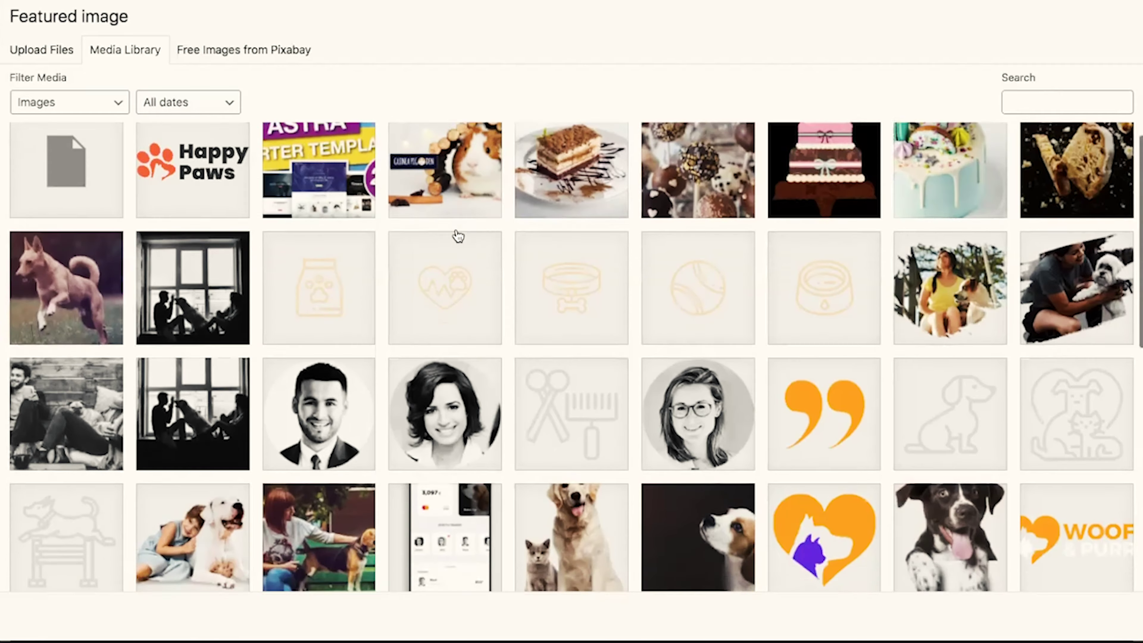
pyautogui.click(374, 176)
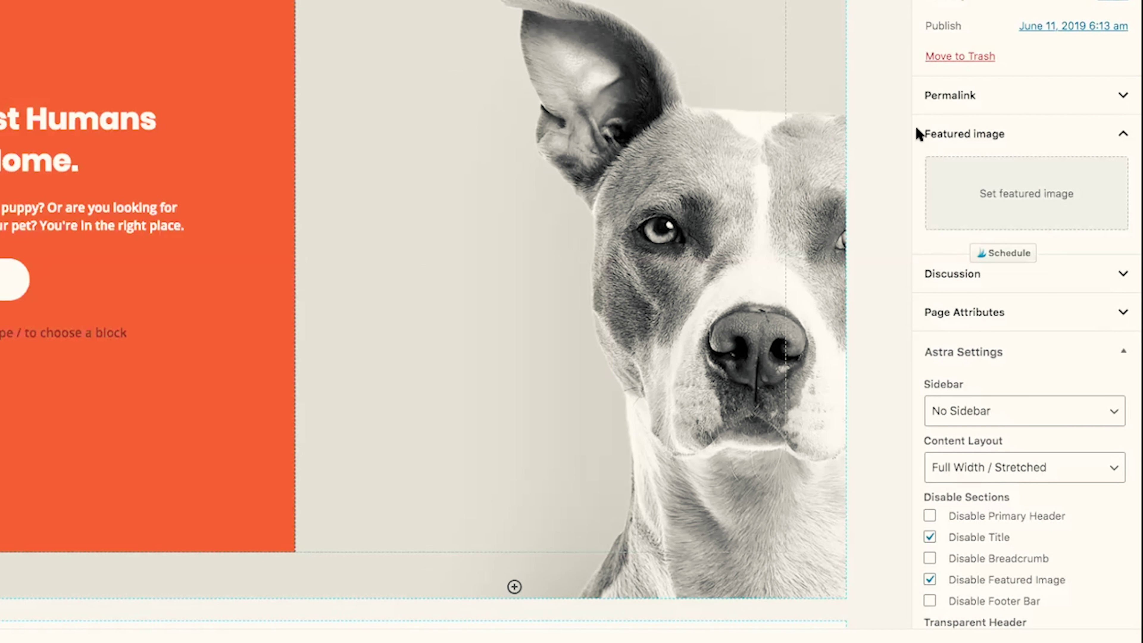
pyautogui.moveTo(918, 133); pyautogui.dragTo(1027, 190)
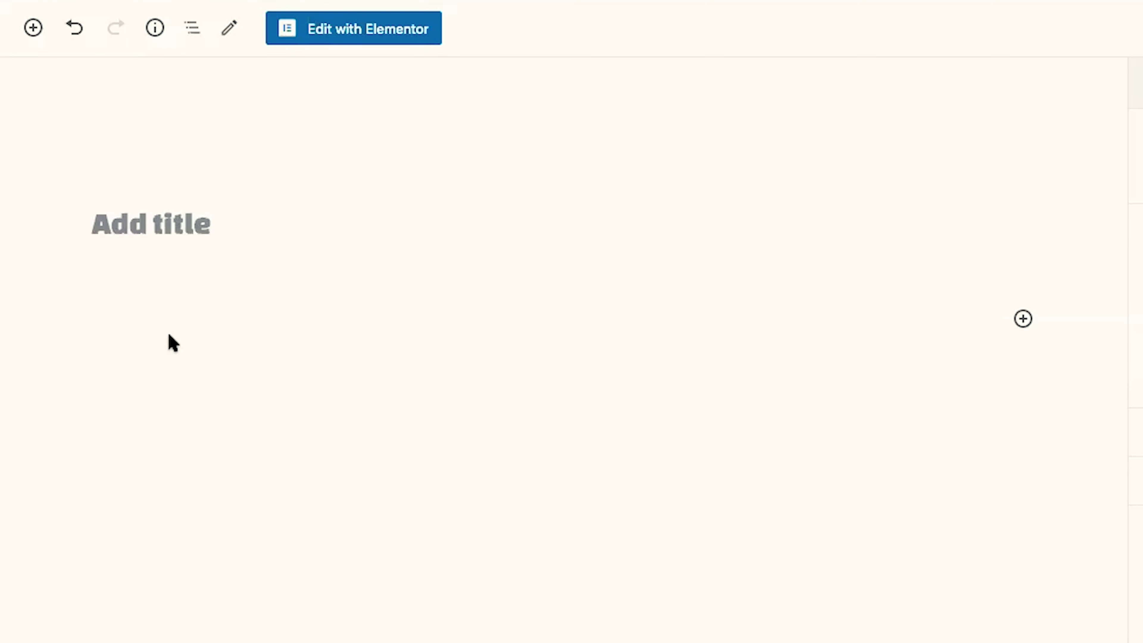
# Insert TikTok embed blocks with the /tik shortcut and with the block inserter.
pyautogui.write('/t')
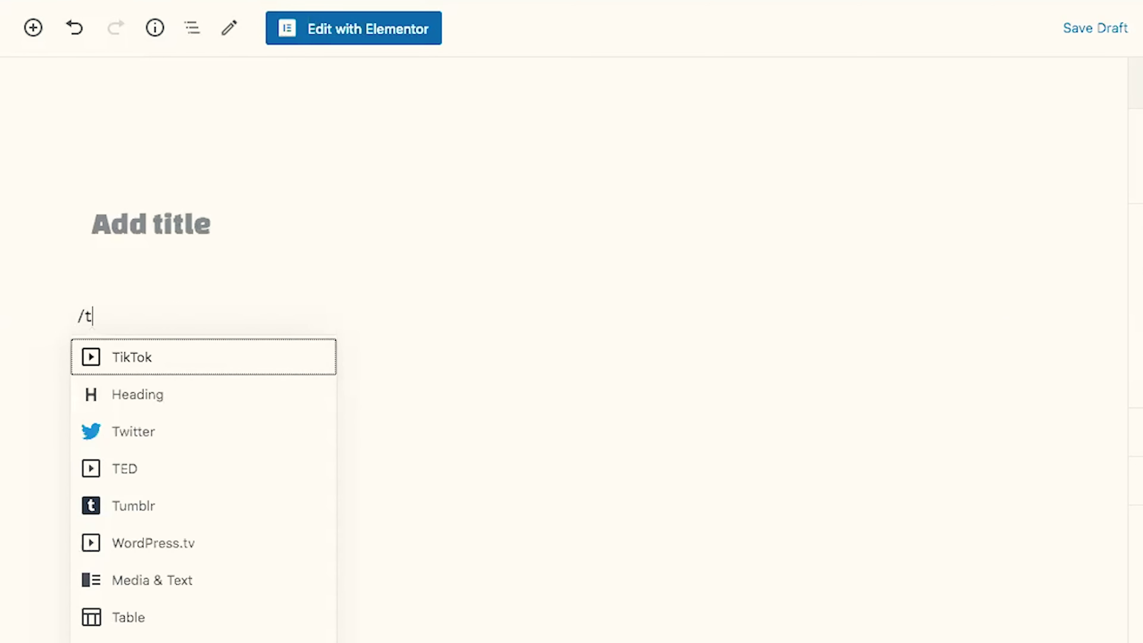
pyautogui.write('ik')
pyautogui.click(175, 363)
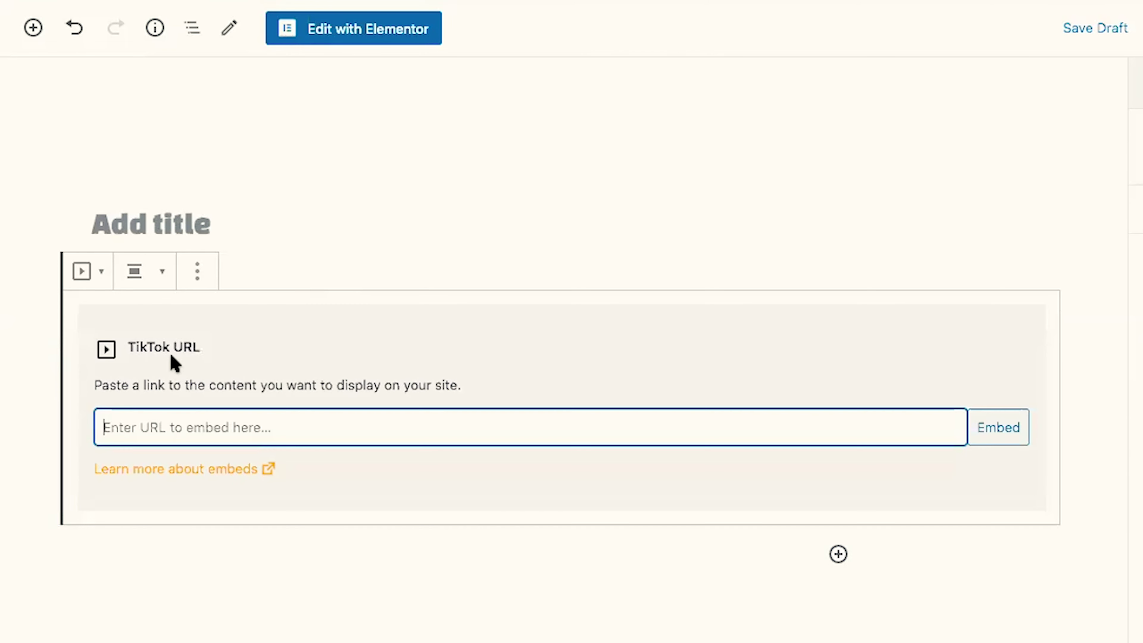
pyautogui.click(31, 36)
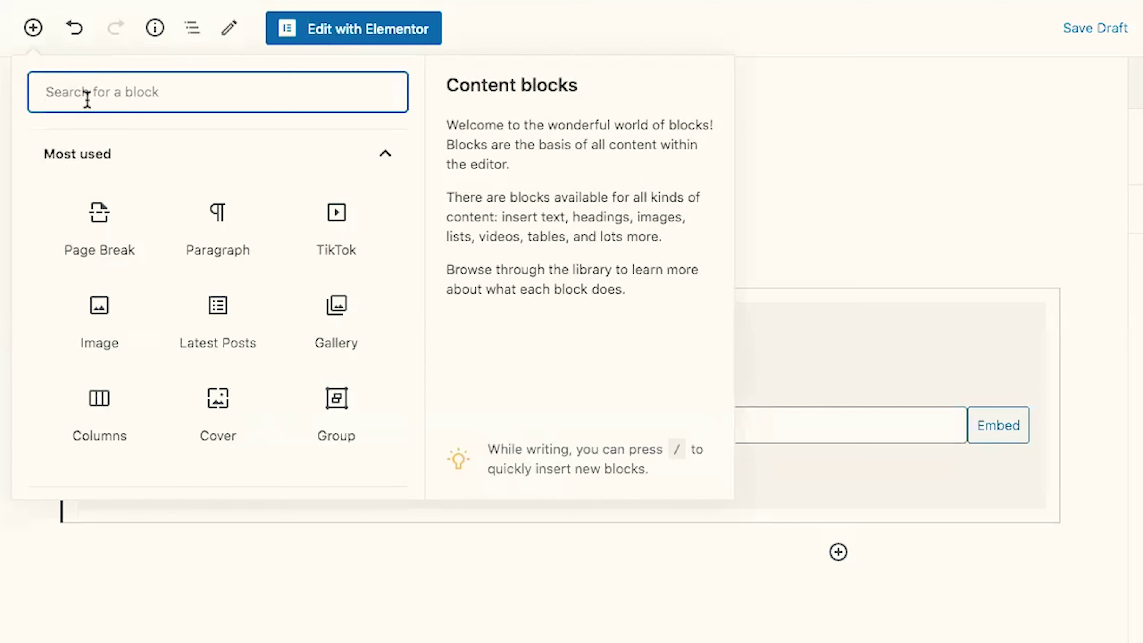
pyautogui.write('tik')
pyautogui.click(99, 211)
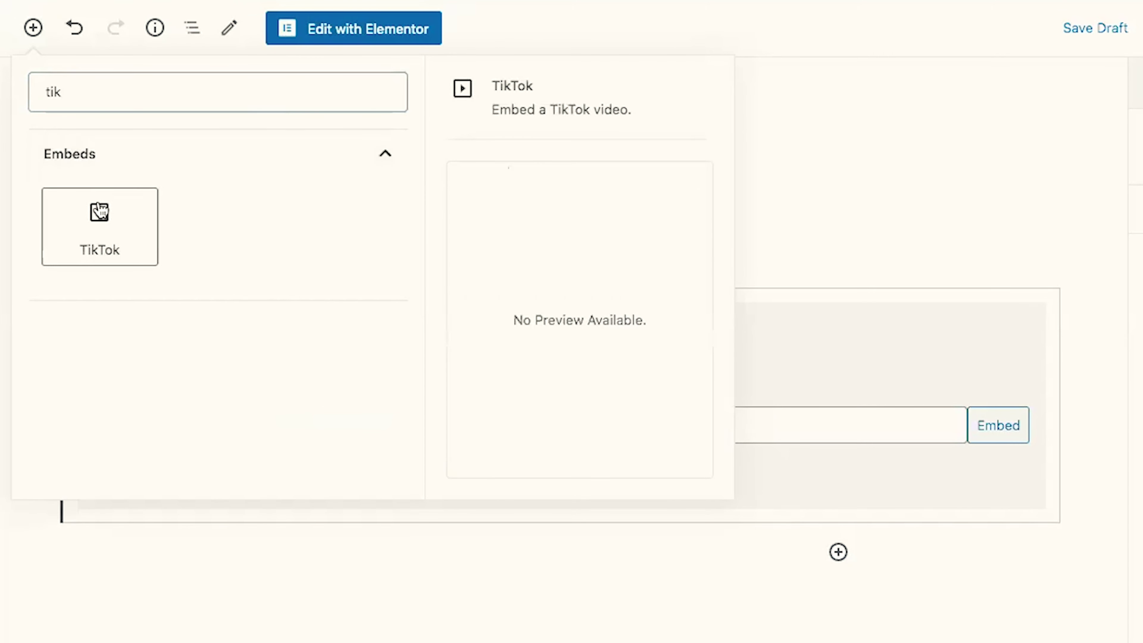
# Remove the extra second TikTok block so only one remains.
pyautogui.scroll(-7, 477, 194)
pyautogui.scroll(6, 477, 194)
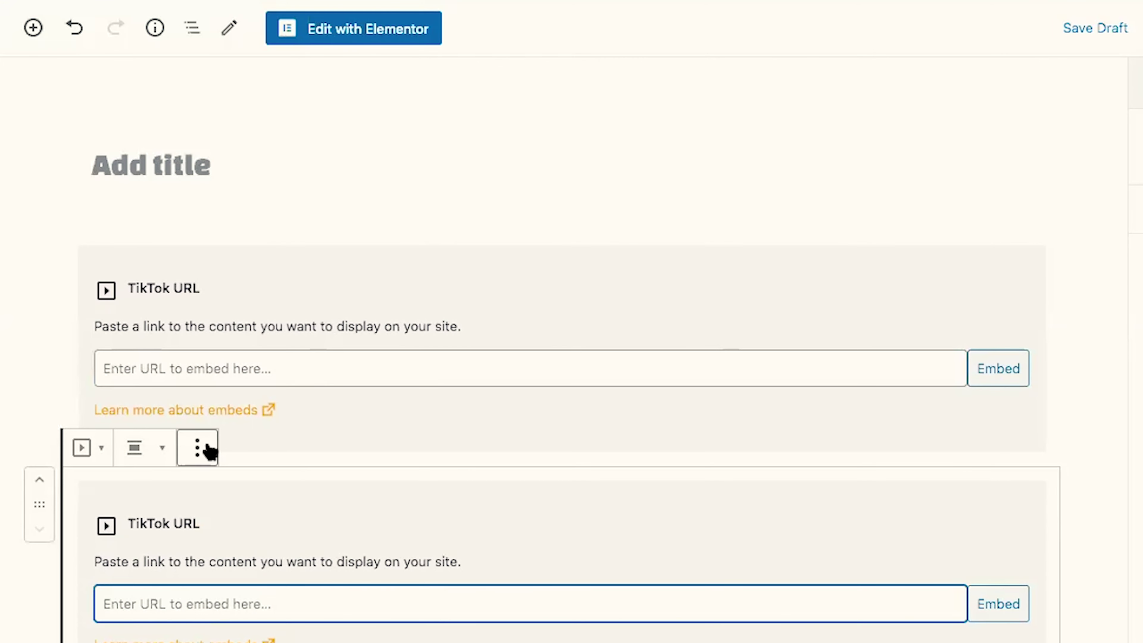
pyautogui.click(197, 449)
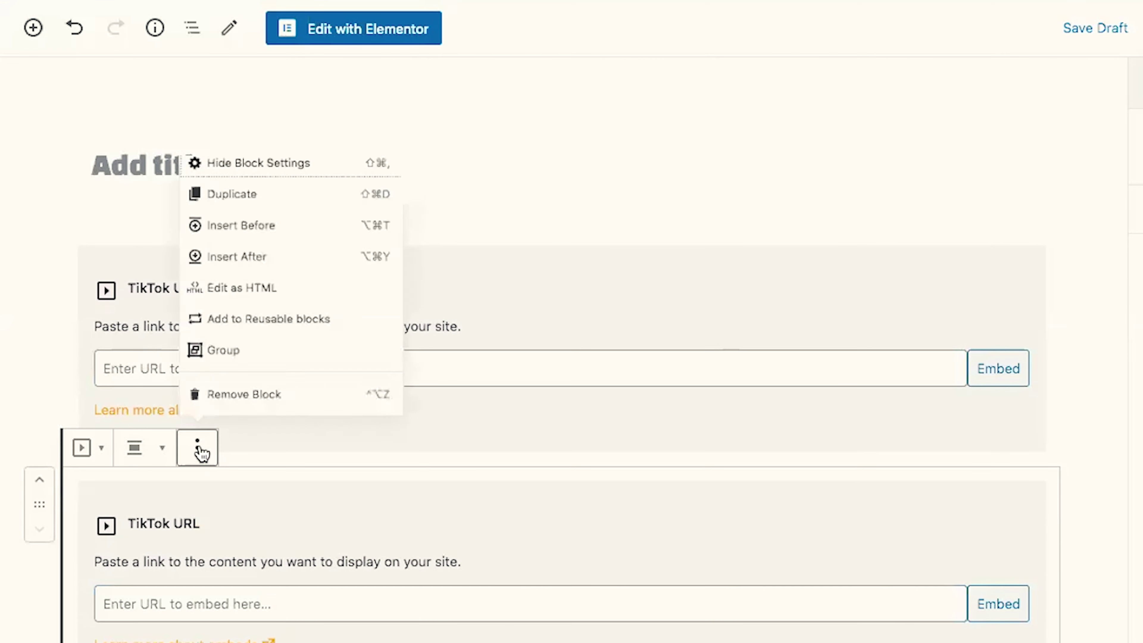
pyautogui.click(225, 396)
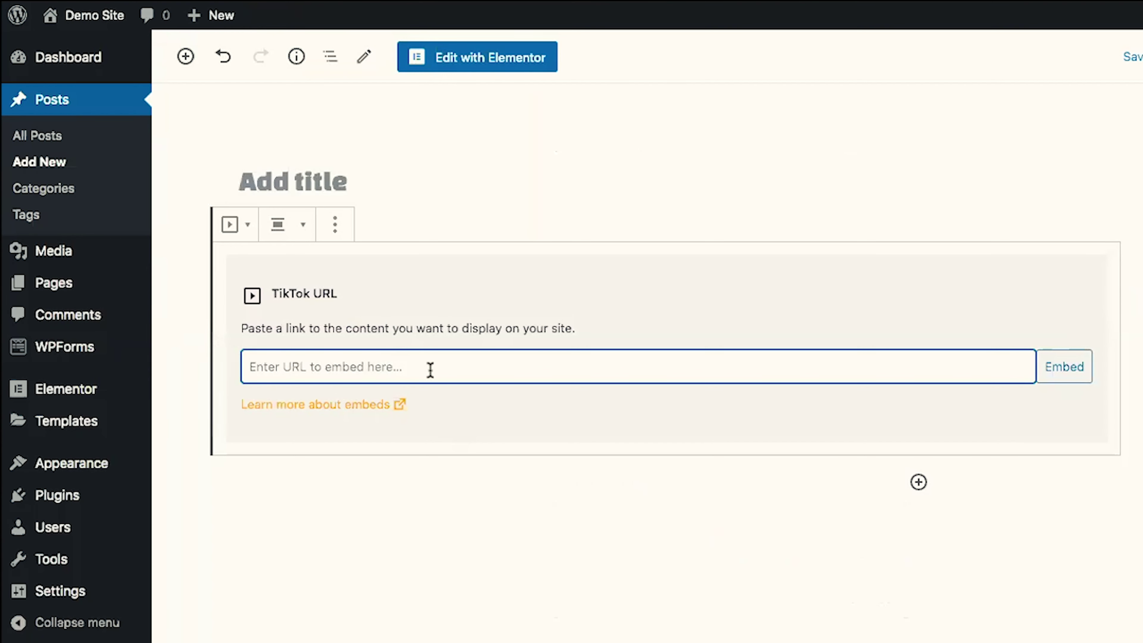
# Paste the guinea pig TikTok video link into the block and embed it.
pyautogui.hotkey('ctrl', 'v')
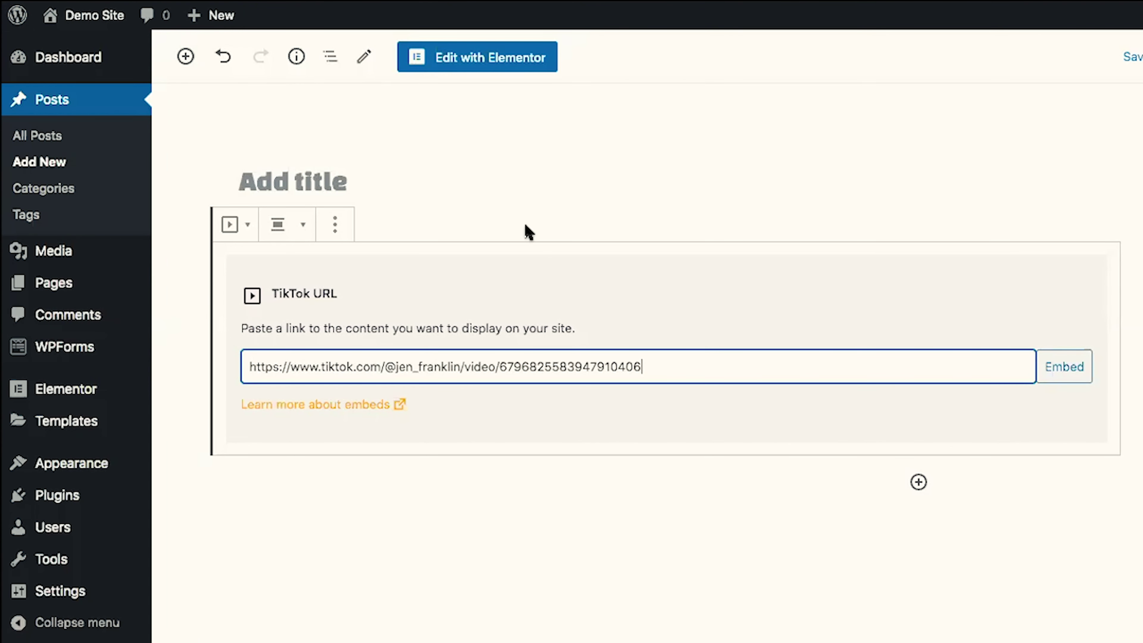
pyautogui.click(1072, 373)
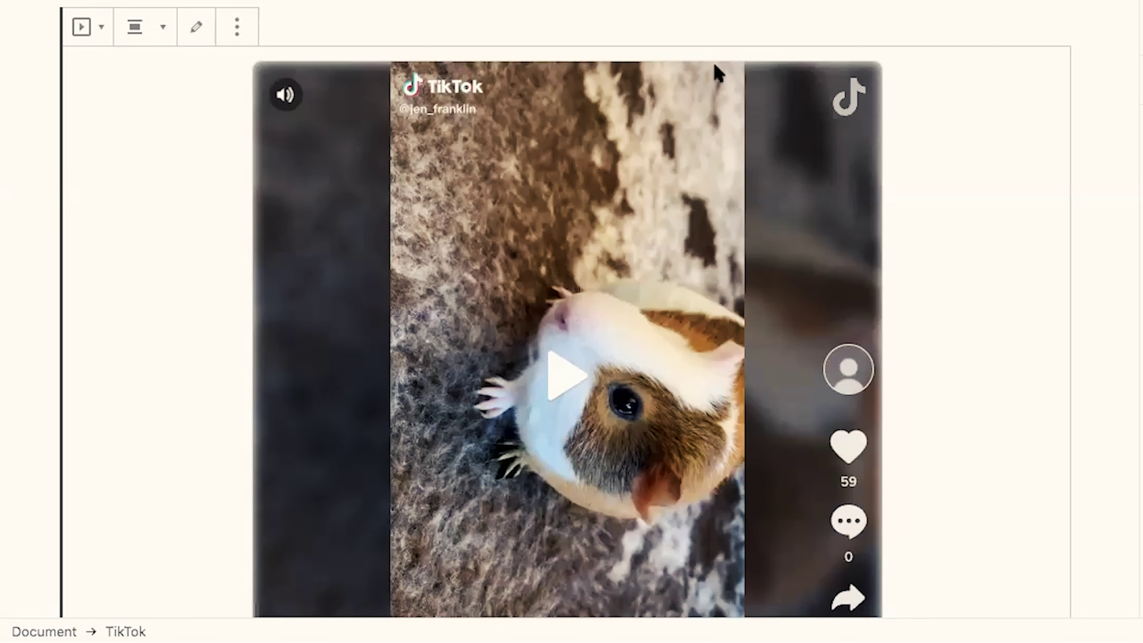
# Publish the untitled post and view it live with the embedded TikTok video.
pyautogui.click(993, 36)
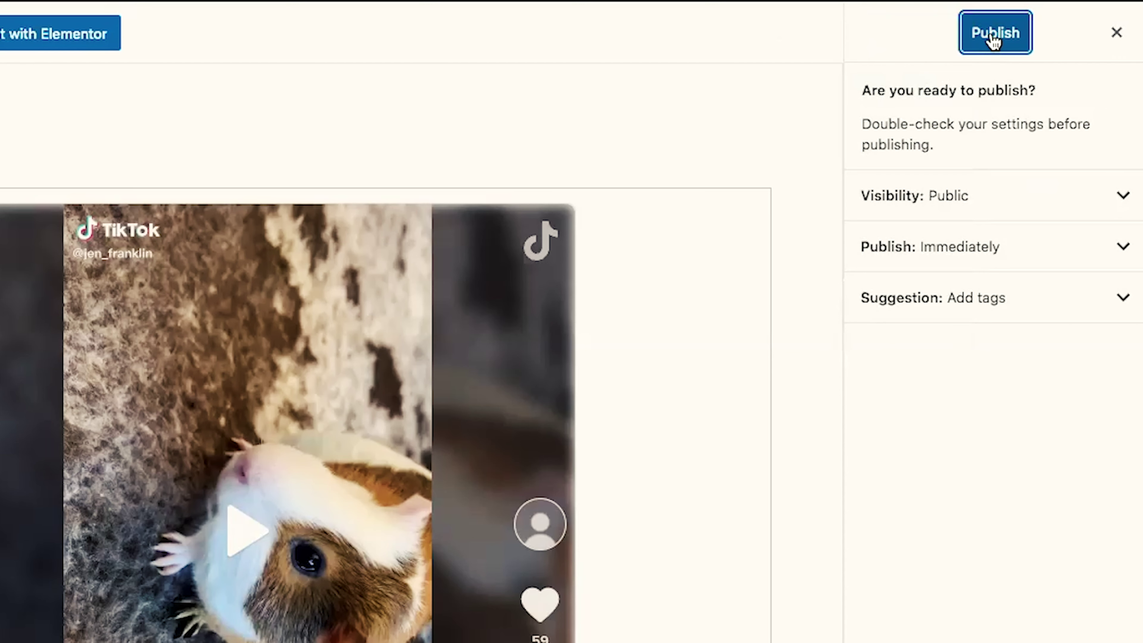
pyautogui.click(994, 35)
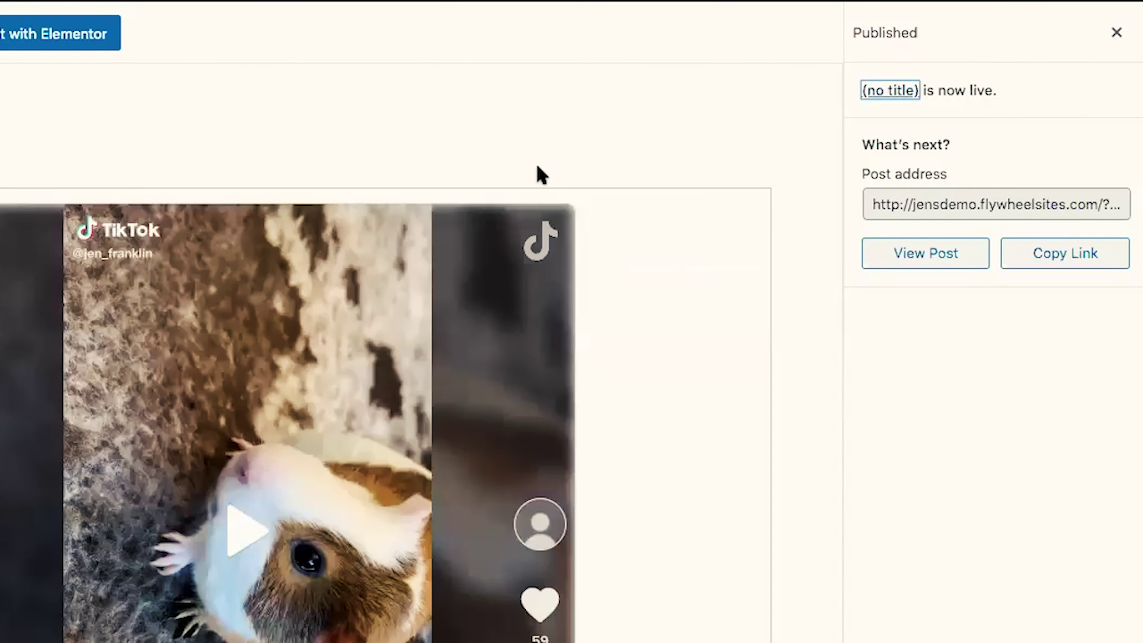
pyautogui.click(914, 260)
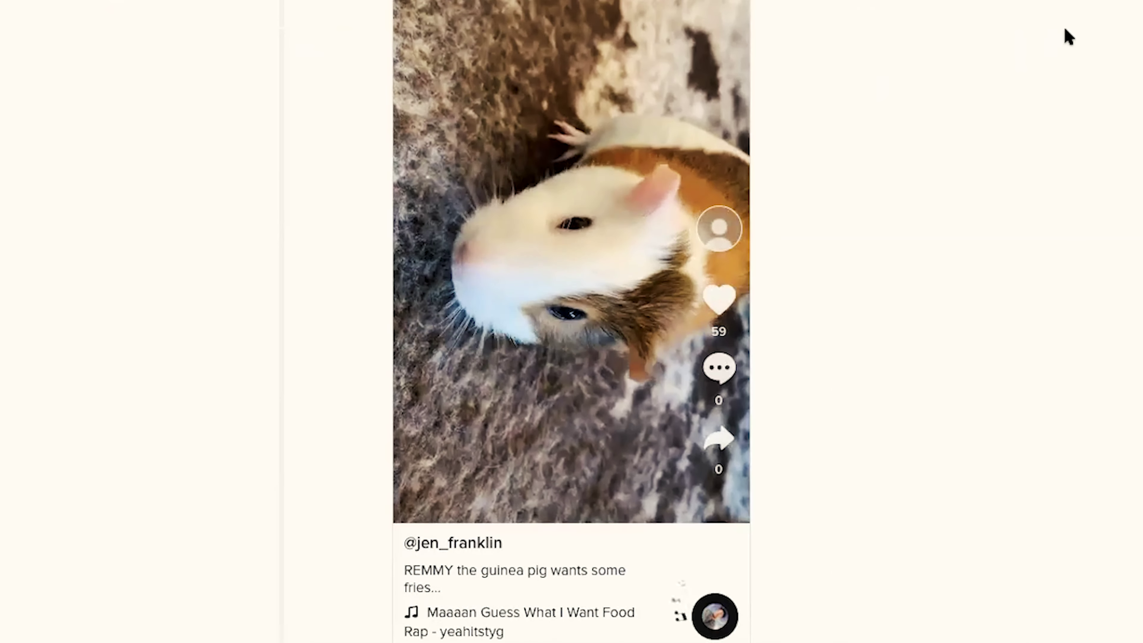